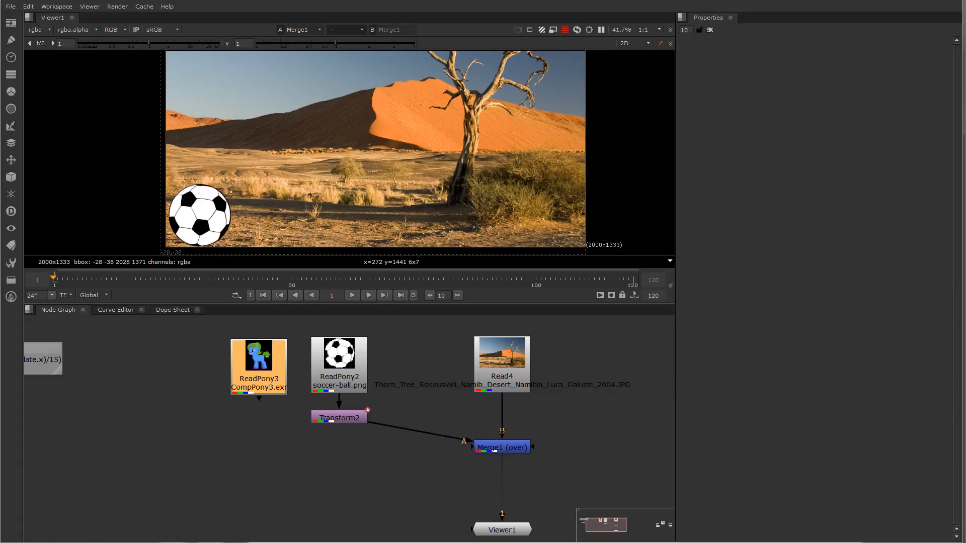
# Clone the soccer ball's Transform2 node, place the clone beneath ReadPony3 and connect its input to that node
pyautogui.click(340, 421)
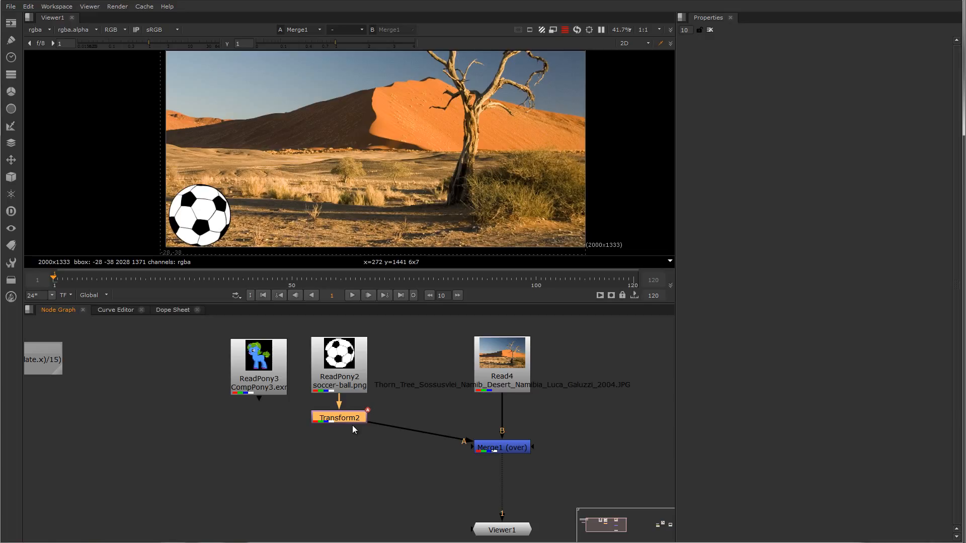
pyautogui.click(29, 8)
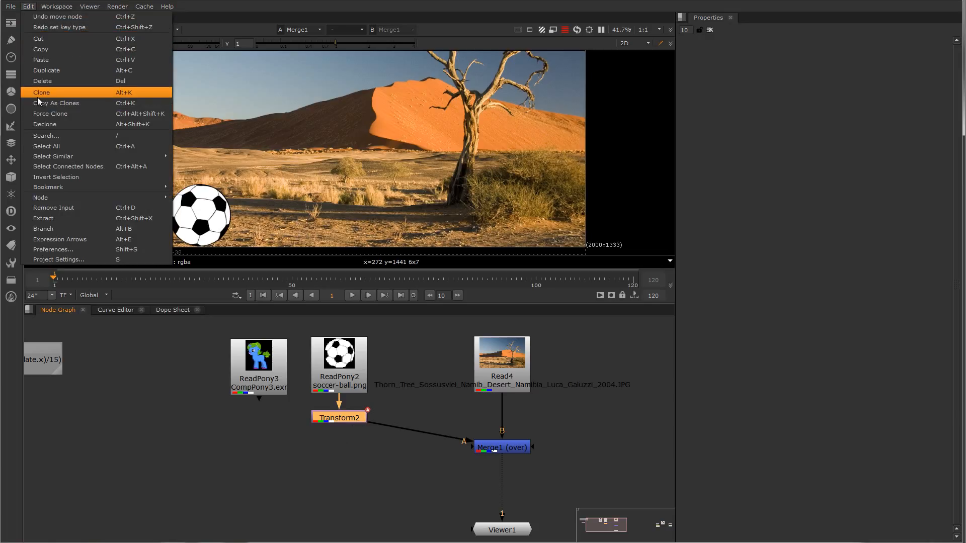
pyautogui.click(134, 95)
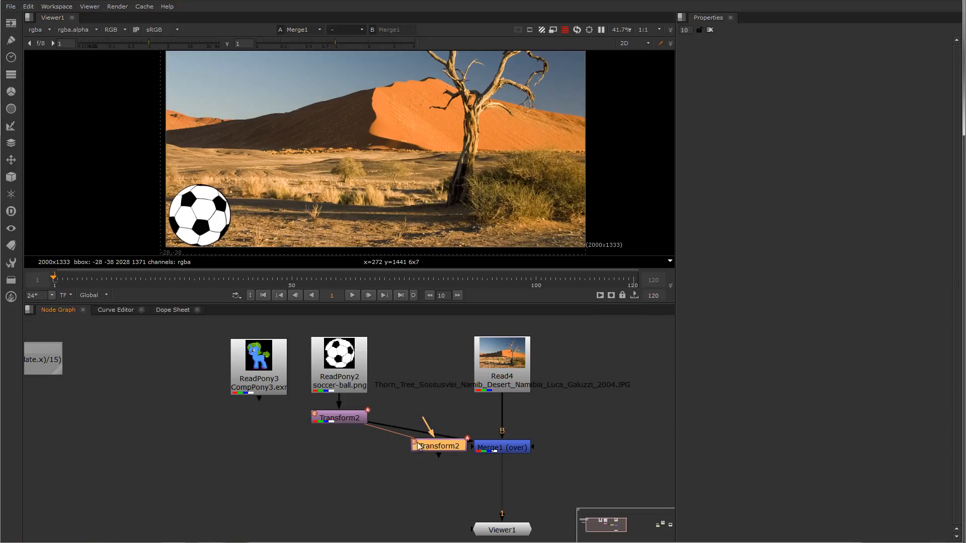
pyautogui.moveTo(430, 448)
pyautogui.mouseDown()
pyautogui.moveTo(282, 455)
pyautogui.moveTo(244, 431)
pyautogui.moveTo(271, 448)
pyautogui.moveTo(264, 431)
pyautogui.mouseUp()
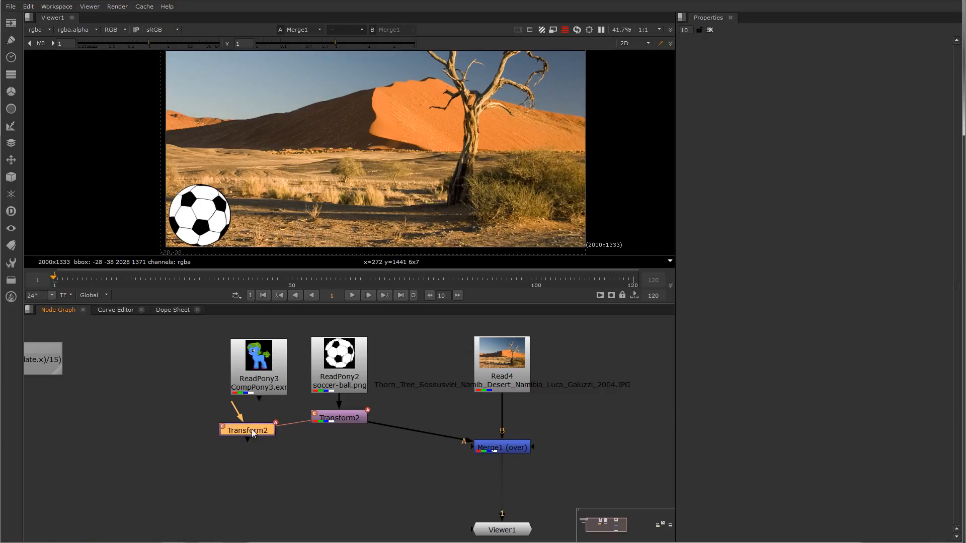
pyautogui.moveTo(251, 430)
pyautogui.mouseDown()
pyautogui.moveTo(258, 425)
pyautogui.moveTo(258, 435)
pyautogui.mouseUp()
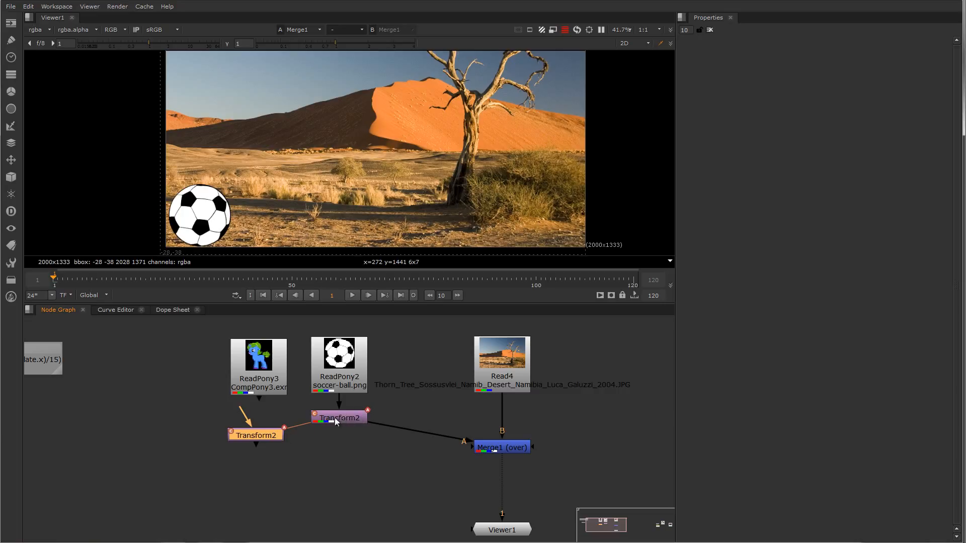
pyautogui.moveTo(268, 439); pyautogui.dragTo(258, 427)
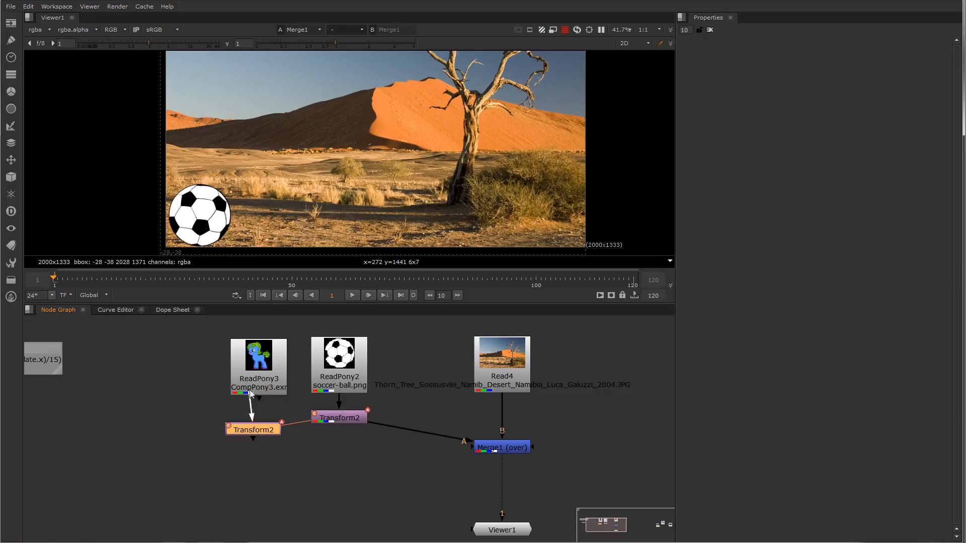
pyautogui.moveTo(255, 431); pyautogui.dragTo(262, 421)
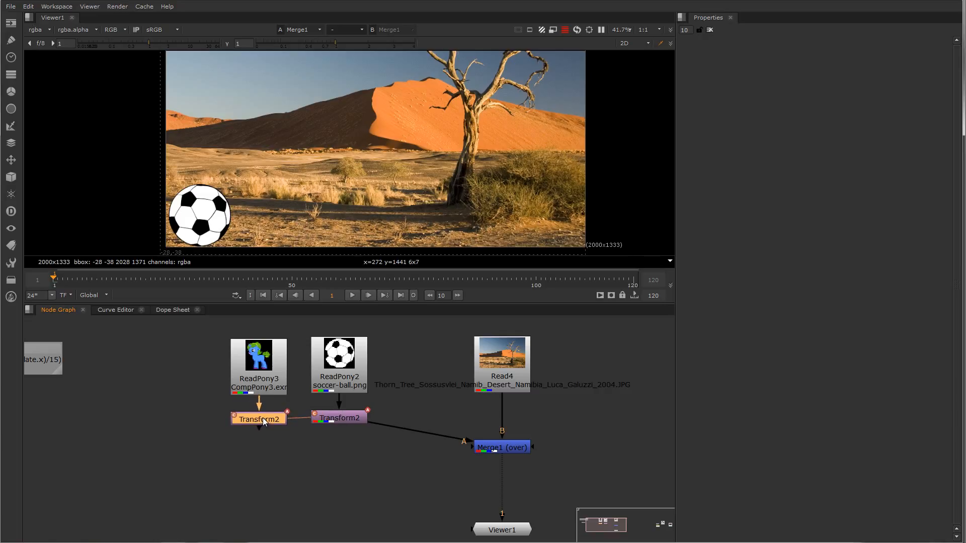
# Merge the cloned Transform2 over Merge1 and position the new merge node between Merge1 and the viewer
pyautogui.keyDown('shift'); pyautogui.click(488, 455); pyautogui.keyUp('shift')
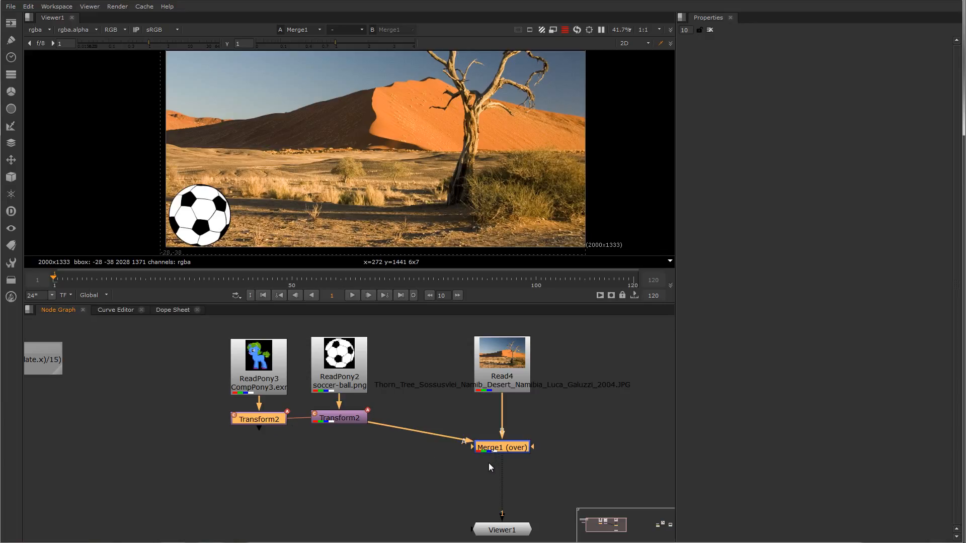
pyautogui.press('m')
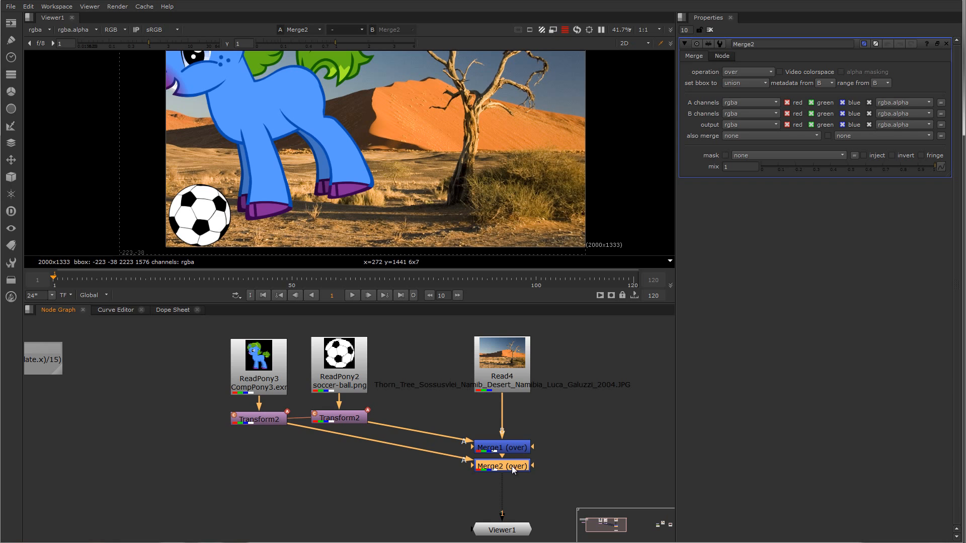
pyautogui.moveTo(511, 466); pyautogui.dragTo(510, 481)
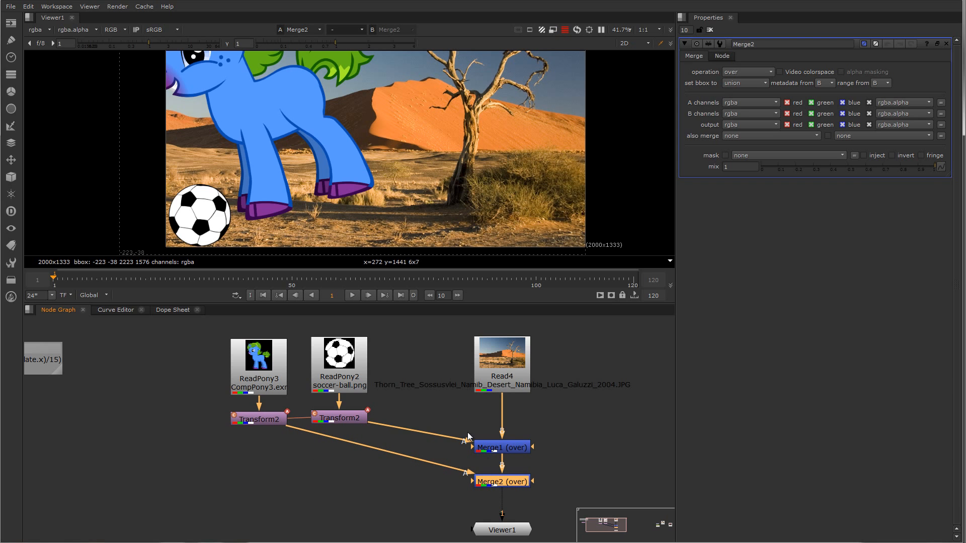
# Go to frame 7, move ReadPony3 up and insert a Transform node between it and the cloned Transform2
pyautogui.moveTo(61, 278); pyautogui.dragTo(82, 284)
pyautogui.moveTo(341, 418); pyautogui.dragTo(341, 421)
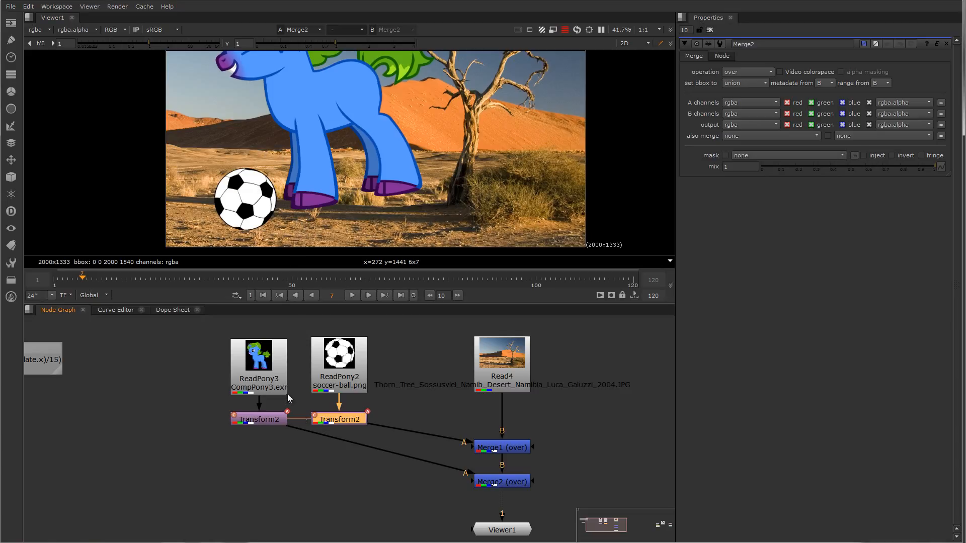
pyautogui.moveTo(321, 436); pyautogui.dragTo(388, 430, button='middle')
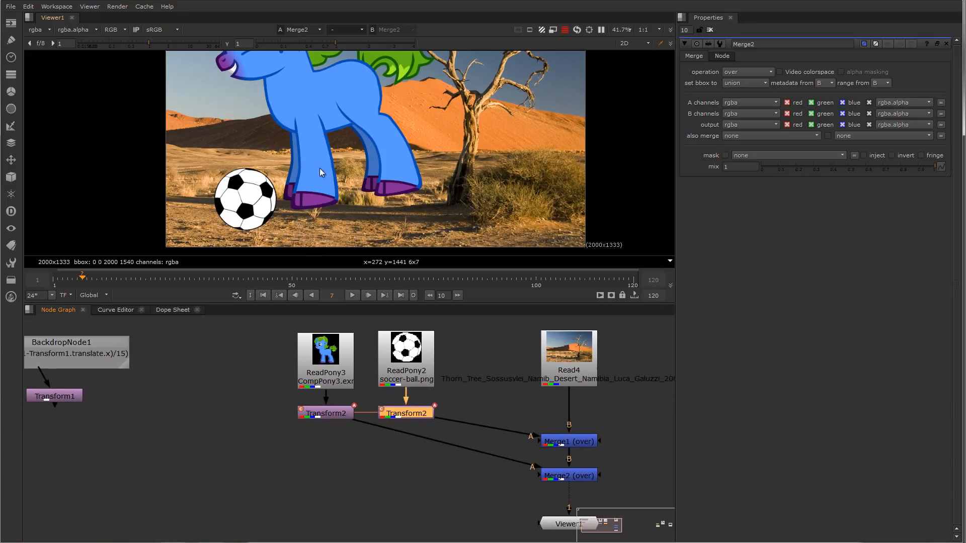
pyautogui.moveTo(345, 364); pyautogui.dragTo(344, 335)
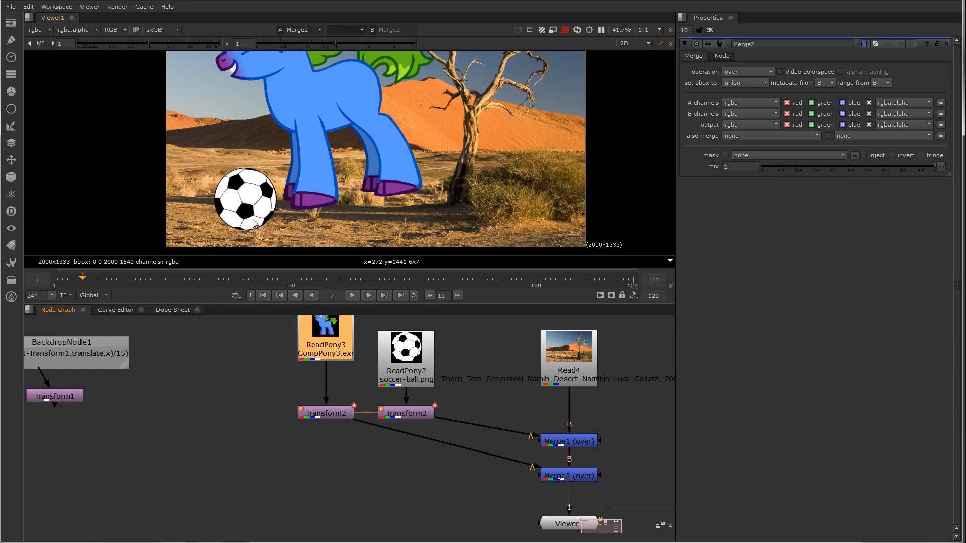
pyautogui.moveTo(351, 430); pyautogui.dragTo(344, 433, button='middle')
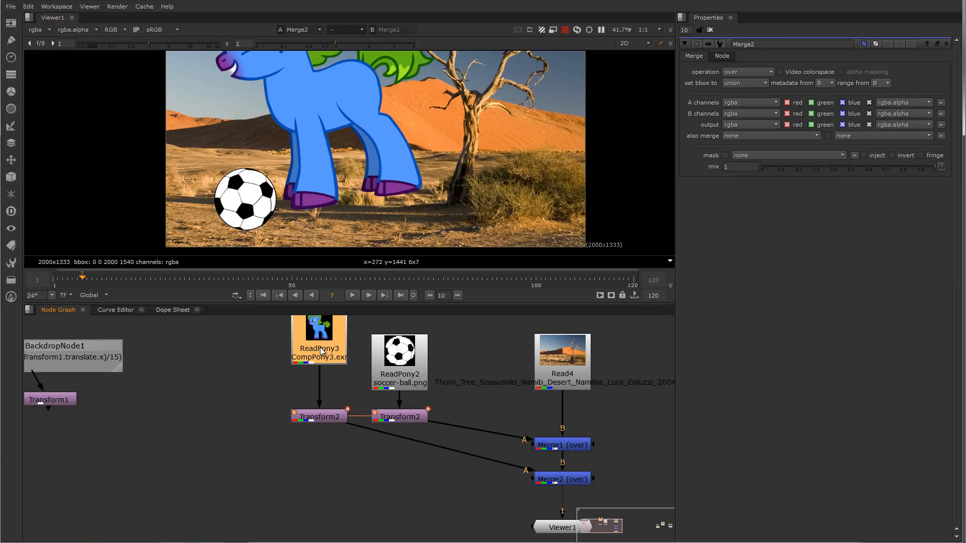
pyautogui.press('t')
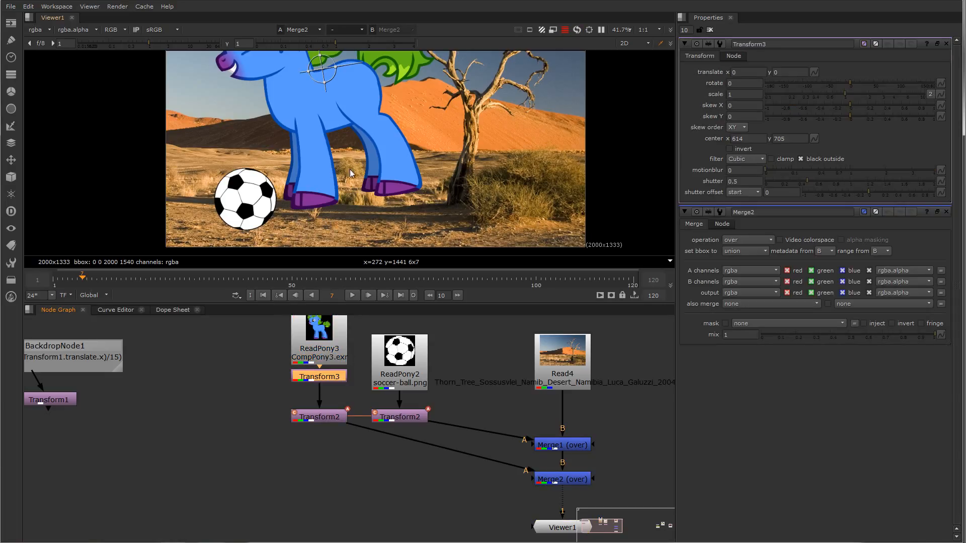
# Move Transform3's center to the pony's feet, about x 660, y 90, and place the pony on the ball at about x -446, y 198
pyautogui.scroll(-3, 354, 140)
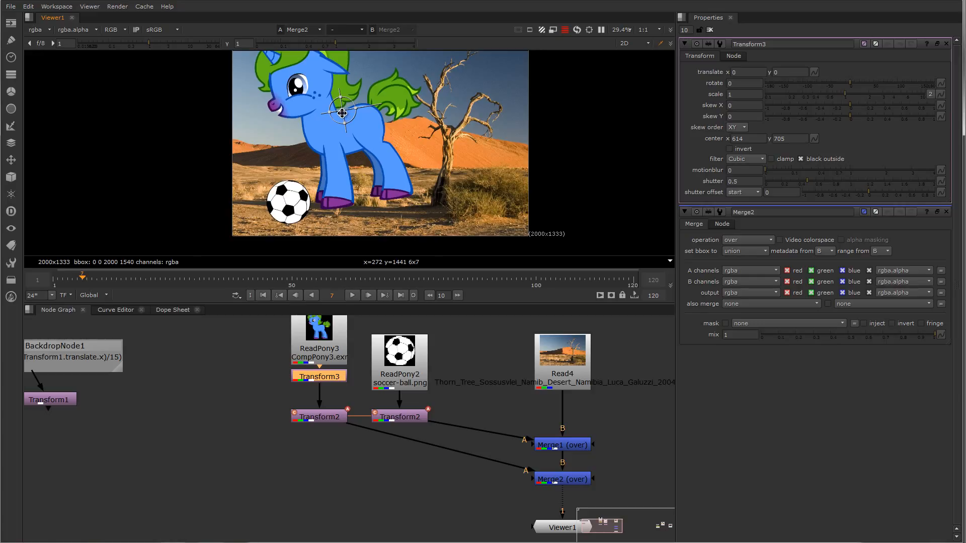
pyautogui.keyDown('ctrl'); pyautogui.moveTo(342, 110); pyautogui.dragTo(364, 199); pyautogui.keyUp('ctrl')
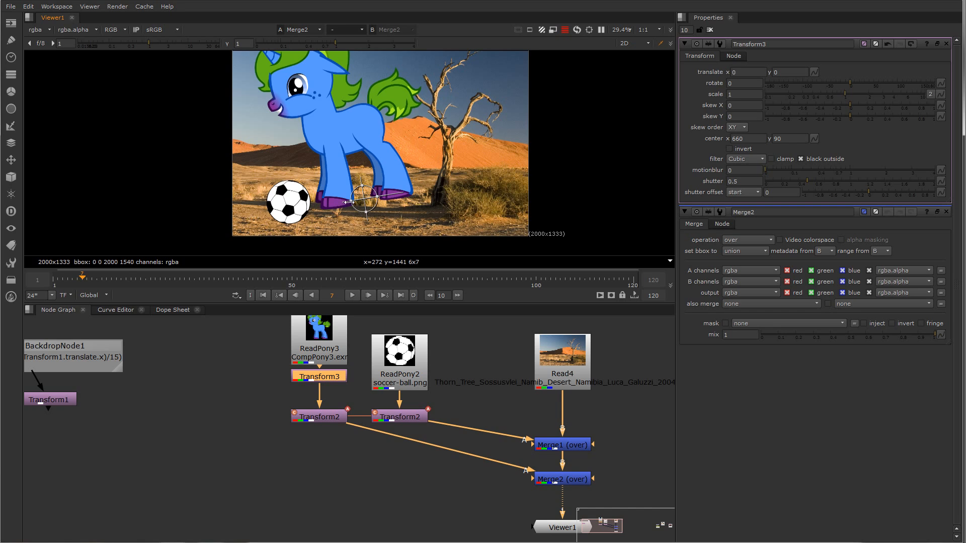
pyautogui.moveTo(401, 194); pyautogui.dragTo(328, 178)
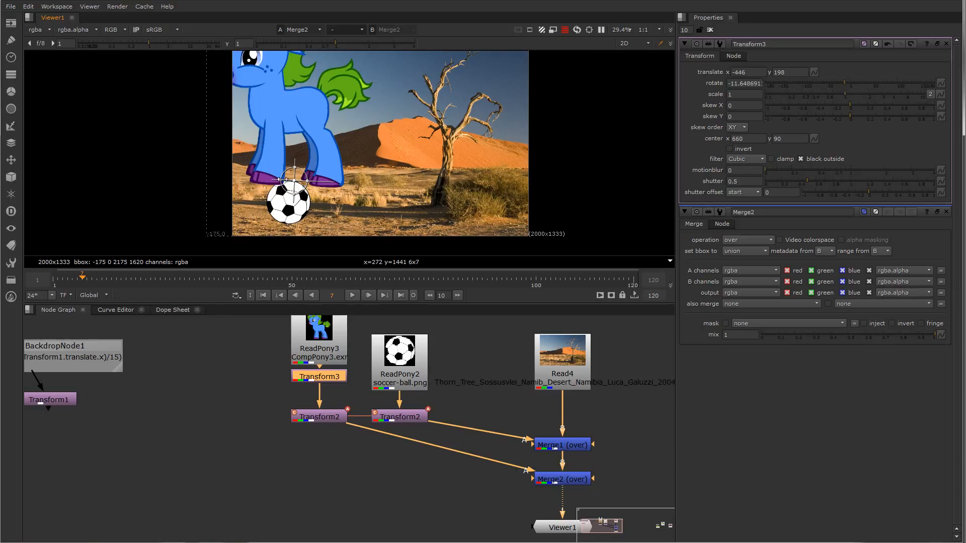
# Mirror the pony with a scale width of -1, then adjust it to about translate x -526 and rotate 8.27
pyautogui.moveTo(282, 180); pyautogui.dragTo(289, 181)
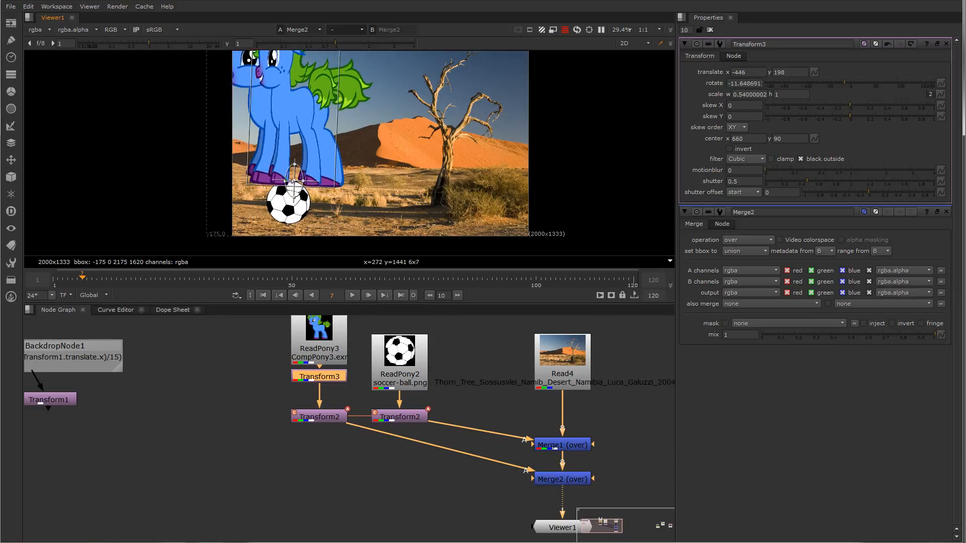
pyautogui.doubleClick(745, 94)
pyautogui.write('-')
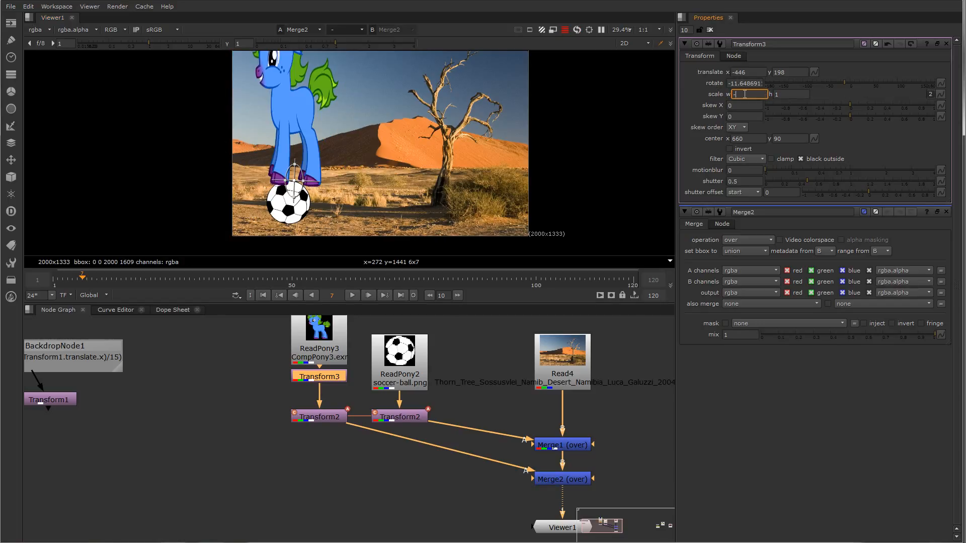
pyautogui.write('1')
pyautogui.press('Return')
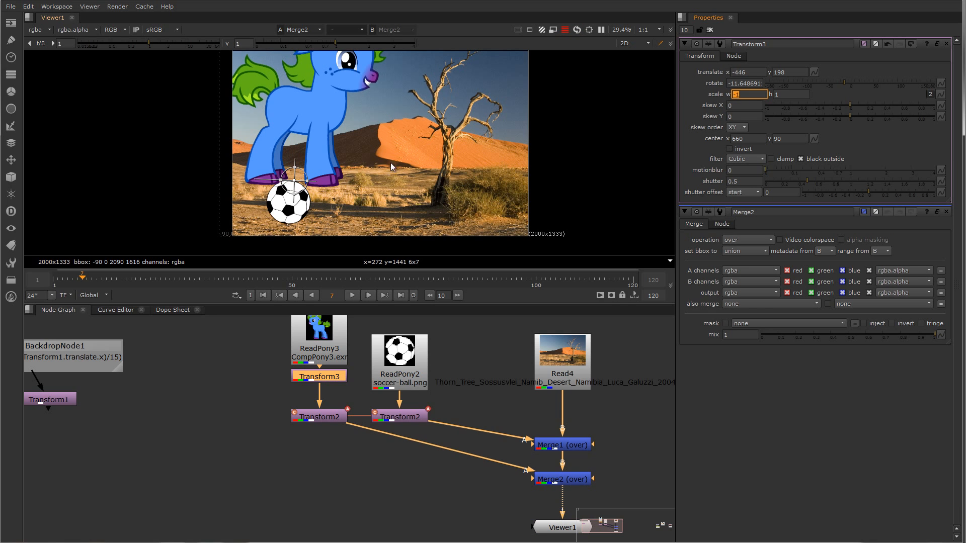
pyautogui.moveTo(270, 177)
pyautogui.mouseDown()
pyautogui.moveTo(276, 189)
pyautogui.moveTo(292, 182)
pyautogui.moveTo(280, 183)
pyautogui.mouseUp()
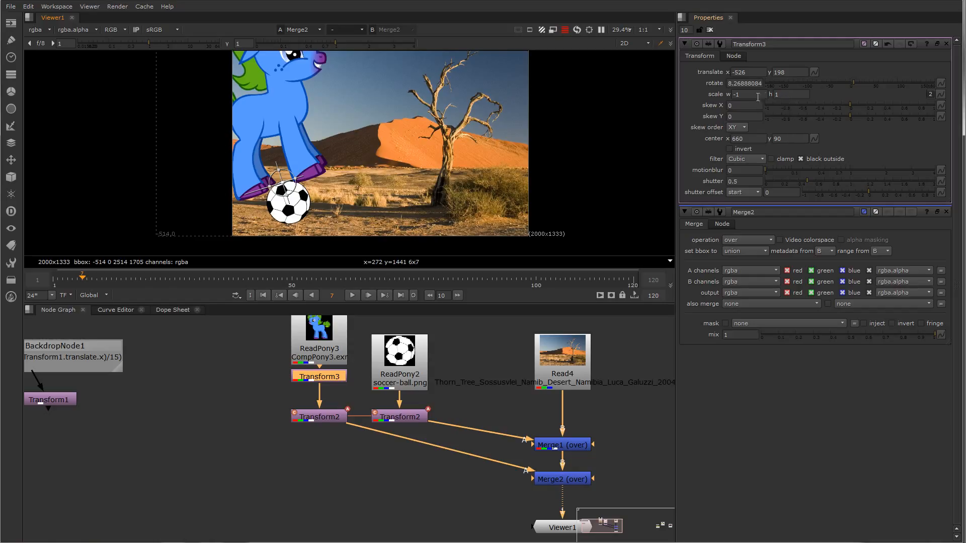
# Shrink the mirrored pony by setting Transform3's scale width to -0.25 and height to 0.25
pyautogui.click(736, 95)
pyautogui.press('Tab')
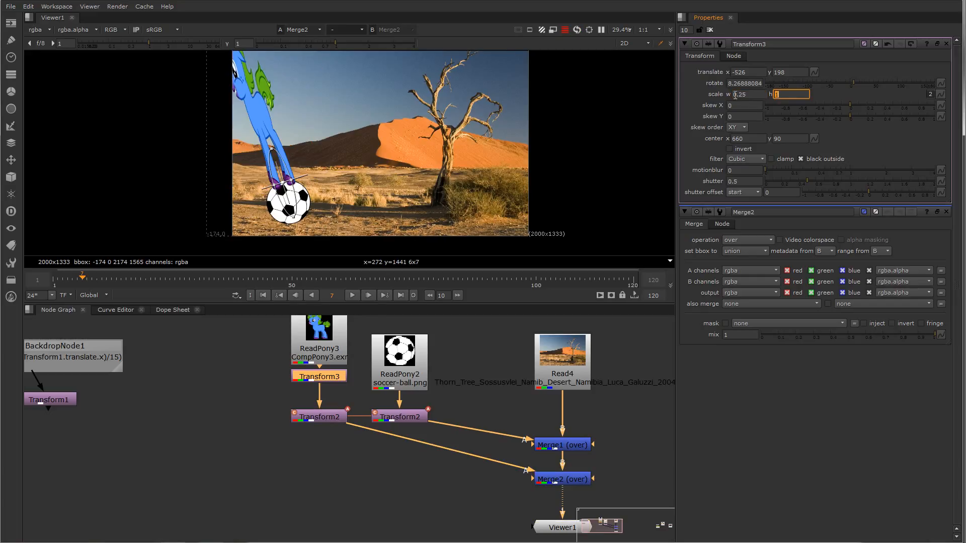
pyautogui.write('0.25')
pyautogui.press('Tab')
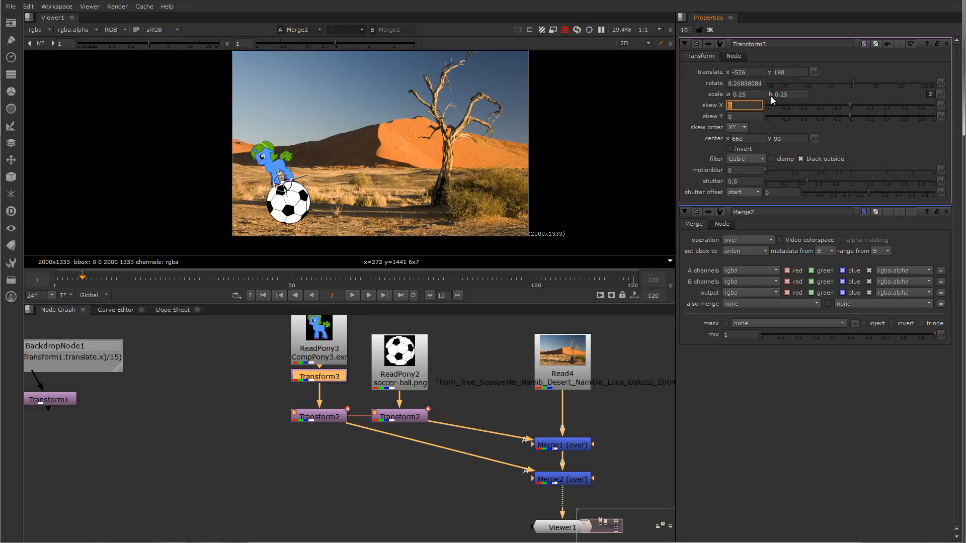
pyautogui.click(733, 95)
pyautogui.write('-')
pyautogui.press('Return')
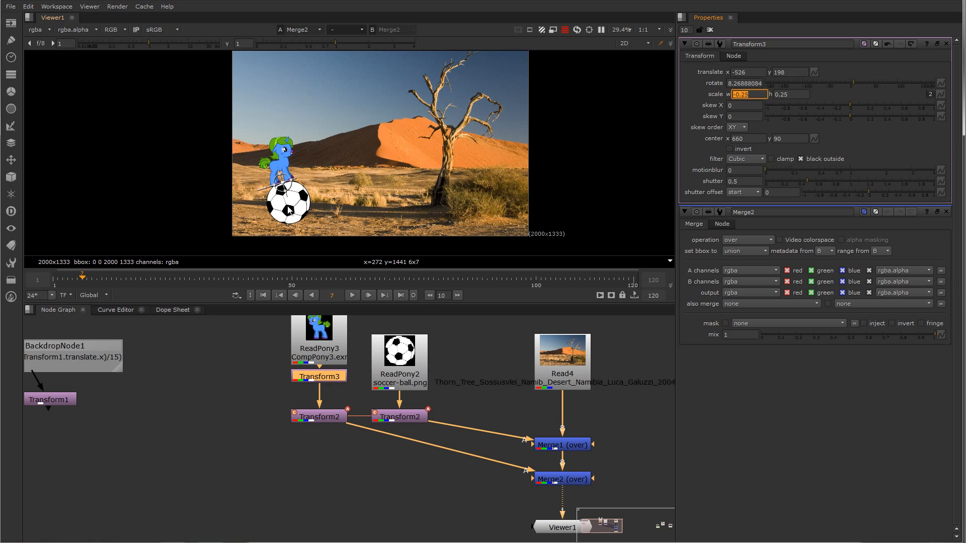
# Shift the Transform3 node down in the node graph, closer to the cloned Transform2
pyautogui.scroll(5, 298, 226)
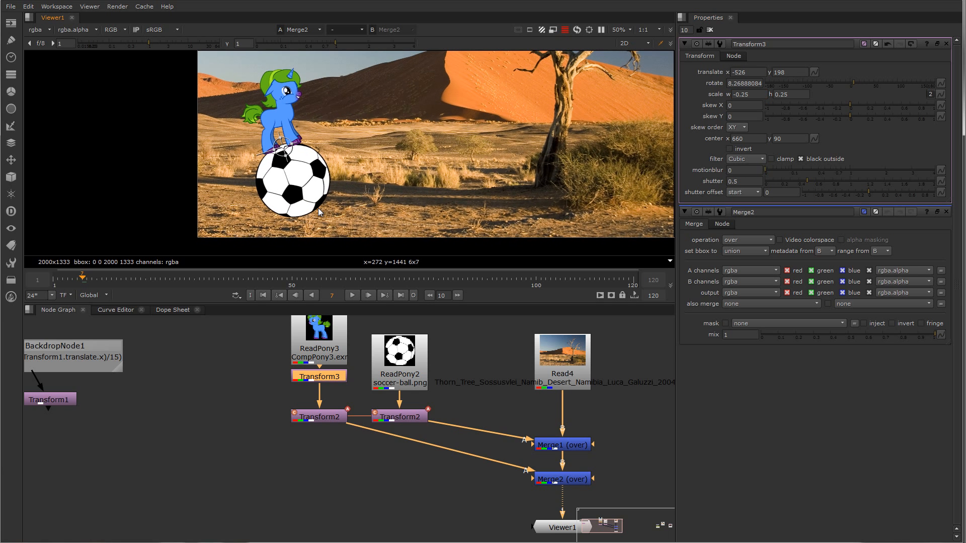
pyautogui.moveTo(329, 378); pyautogui.dragTo(329, 386)
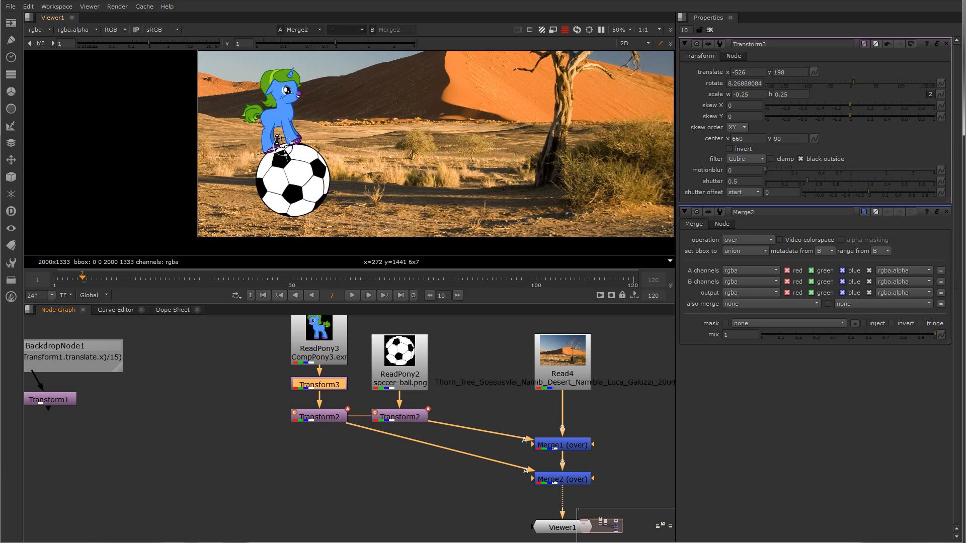
pyautogui.scroll(1, 293, 198)
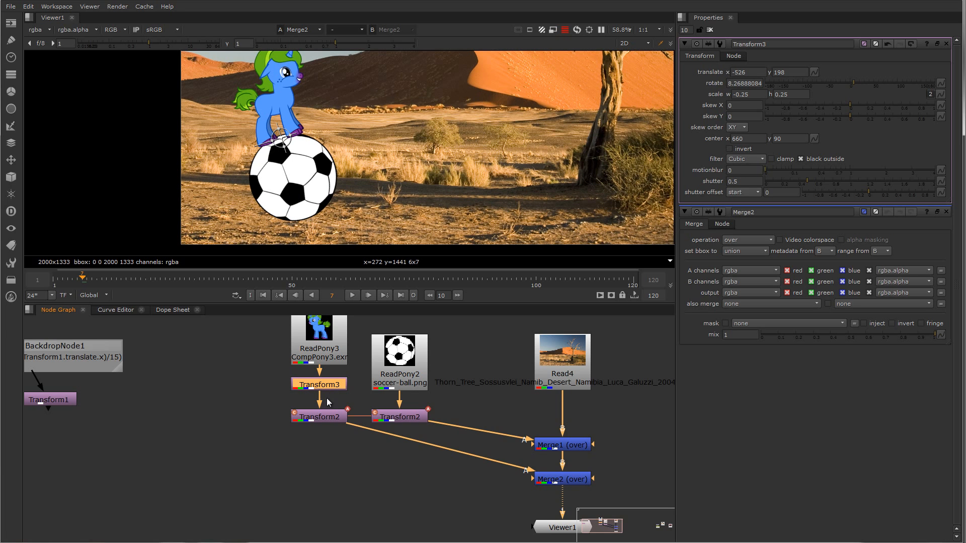
pyautogui.click(274, 386)
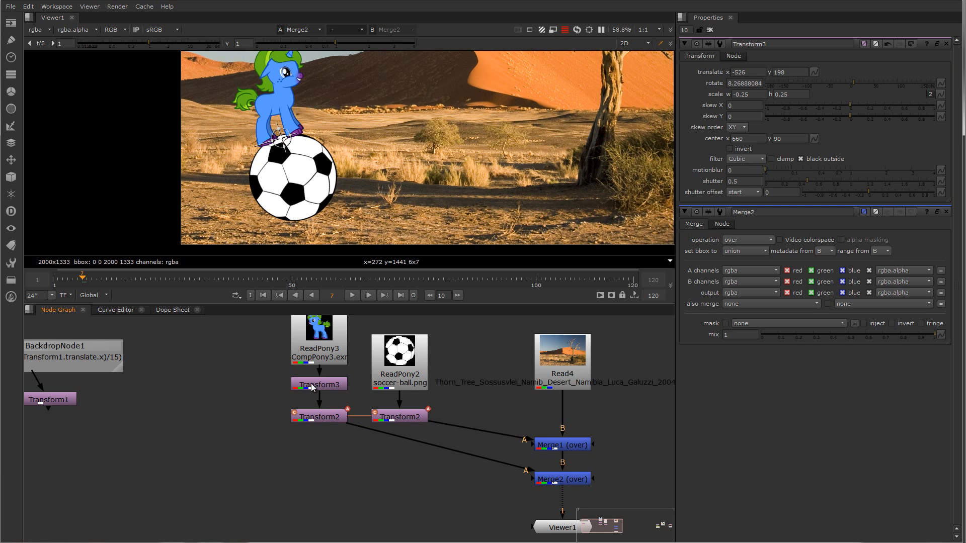
pyautogui.moveTo(311, 383); pyautogui.dragTo(321, 390)
pyautogui.moveTo(259, 374); pyautogui.dragTo(290, 386)
pyautogui.click(327, 391)
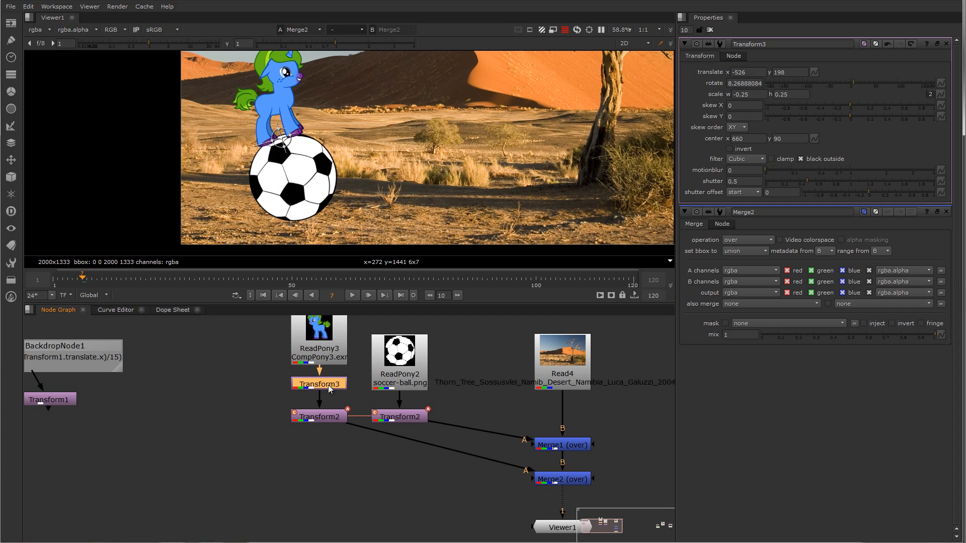
pyautogui.moveTo(328, 385); pyautogui.dragTo(328, 392)
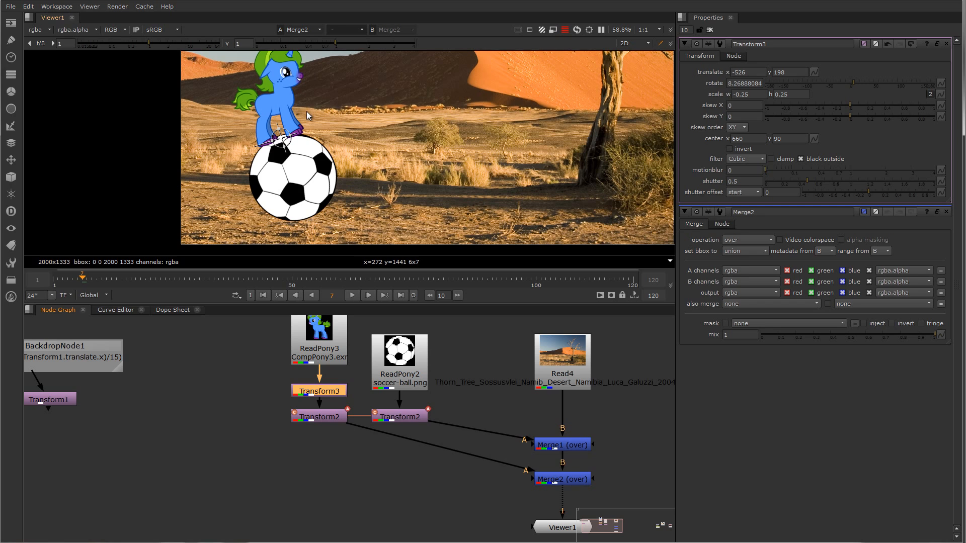
# Scrub the timeline forward to frame 19 and back to frame 11 to check the pony's motion on the ball
pyautogui.click(79, 278)
pyautogui.moveTo(79, 278)
pyautogui.mouseDown()
pyautogui.moveTo(63, 279)
pyautogui.moveTo(140, 278)
pyautogui.mouseUp()
pyautogui.scroll(-3, 296, 223)
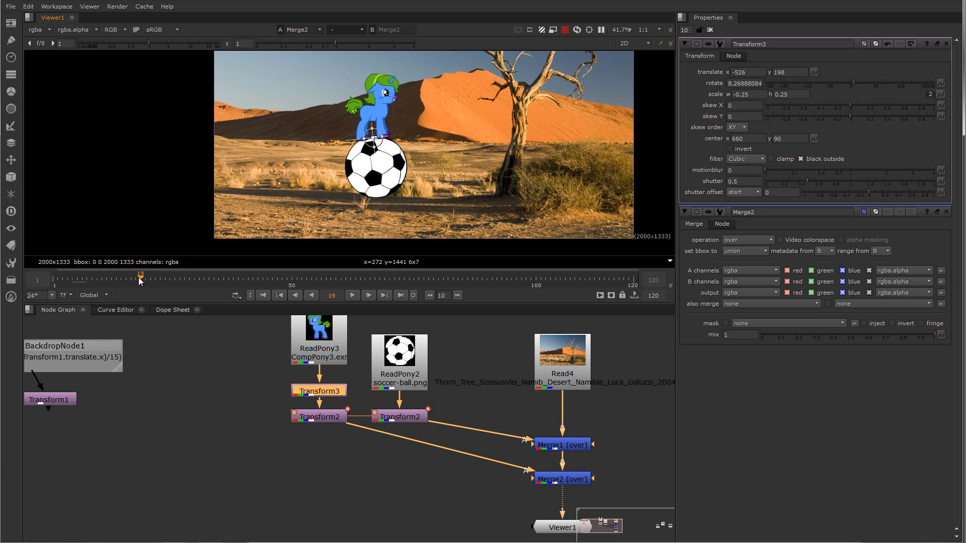
pyautogui.click(122, 279)
pyautogui.moveTo(122, 279); pyautogui.dragTo(88, 279)
pyautogui.moveTo(87, 280); pyautogui.dragTo(102, 296)
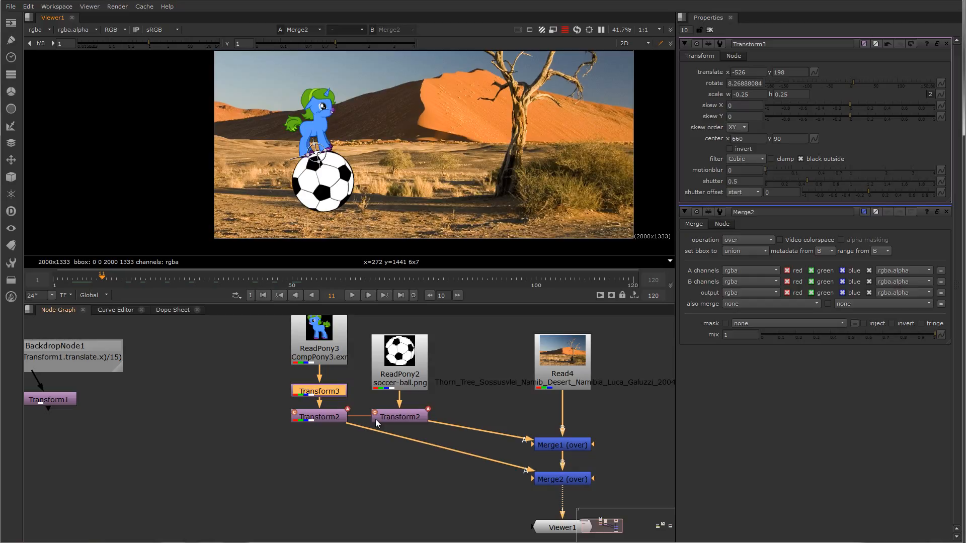
# Delete the cloned Transform2 node beneath Transform3
pyautogui.click(394, 445)
pyautogui.click(324, 417)
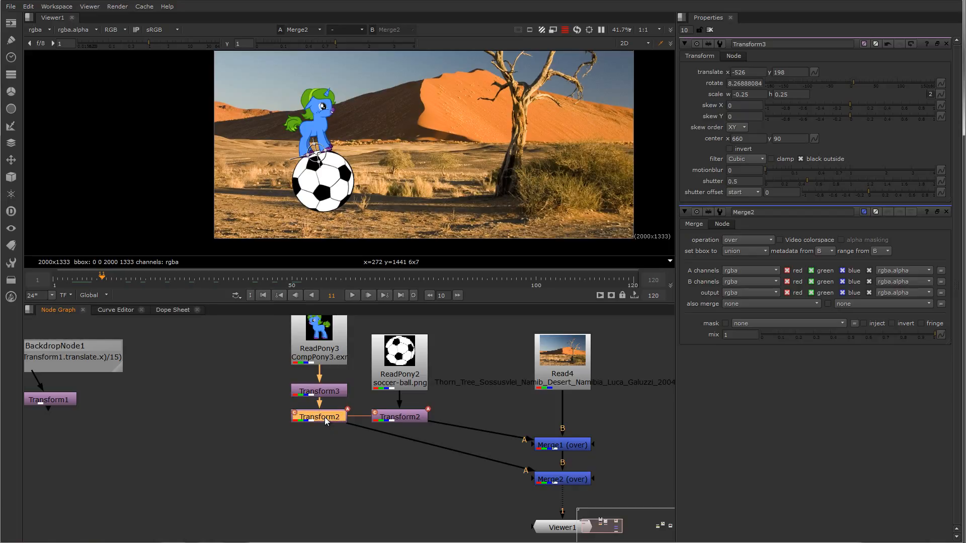
pyautogui.press('Delete')
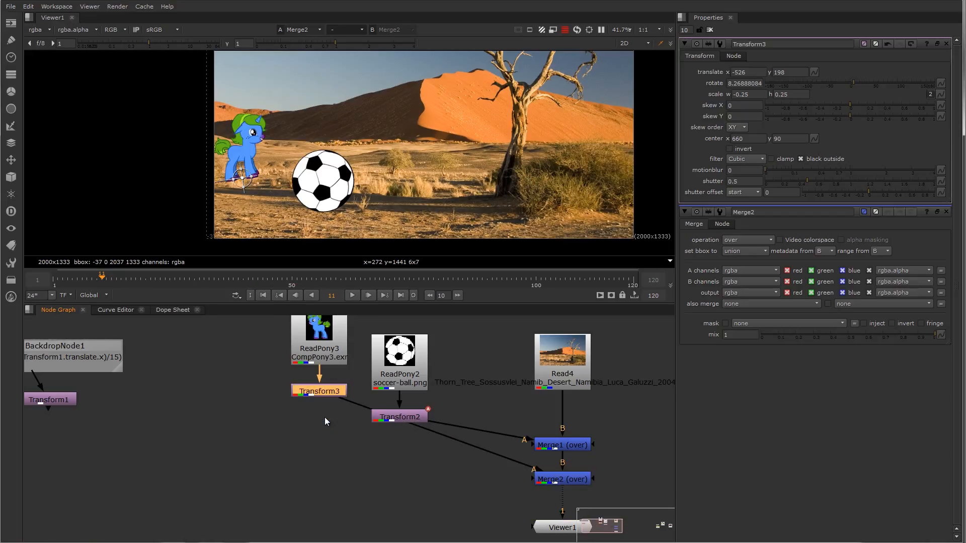
# Add a Transform node between Transform3 and Merge2 in the pony branch and name it TransformExpression
pyautogui.moveTo(401, 416); pyautogui.dragTo(403, 410)
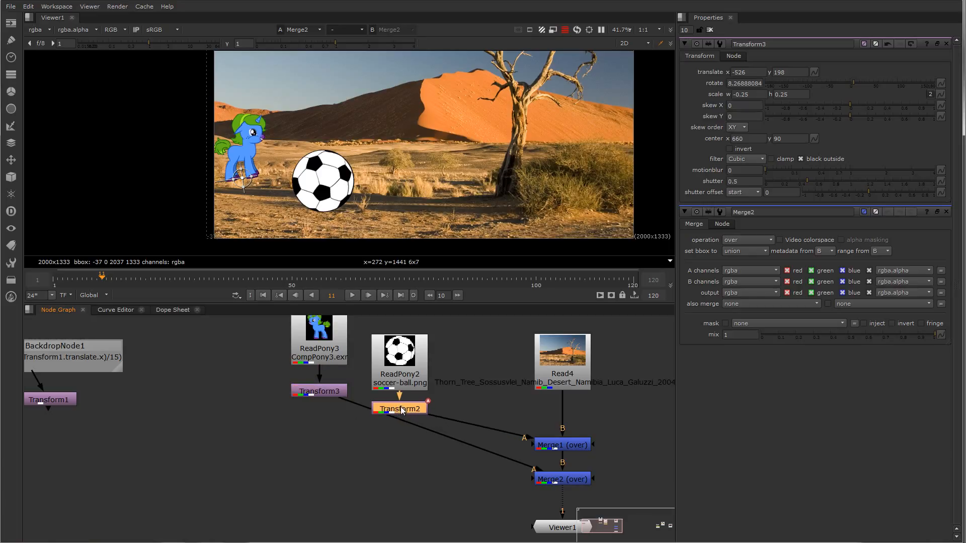
pyautogui.click(365, 450)
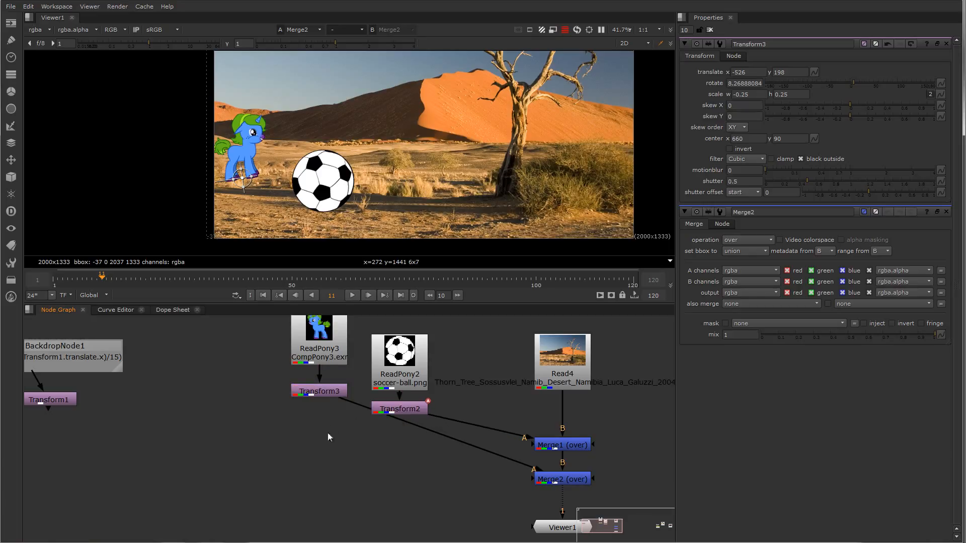
pyautogui.click(319, 394)
pyautogui.press('t')
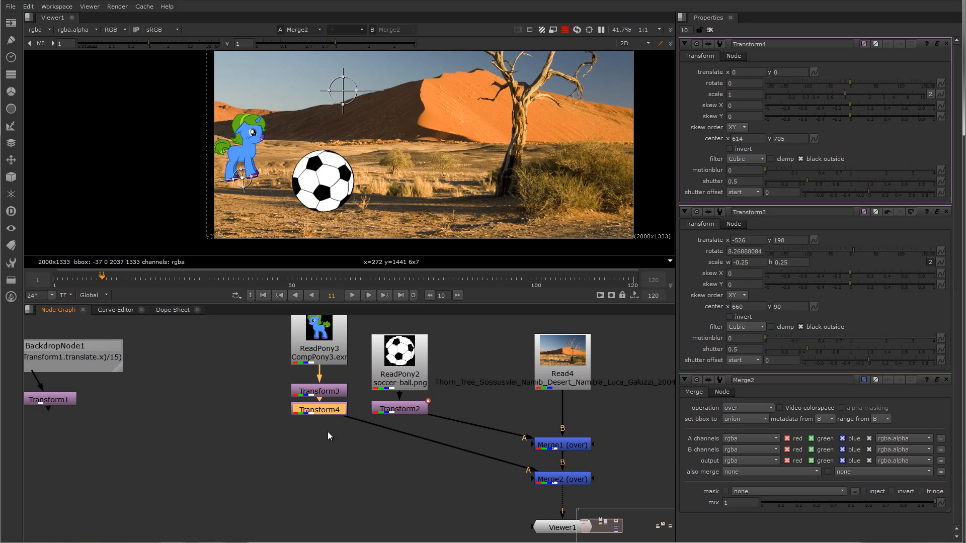
pyautogui.moveTo(762, 46); pyautogui.dragTo(768, 44)
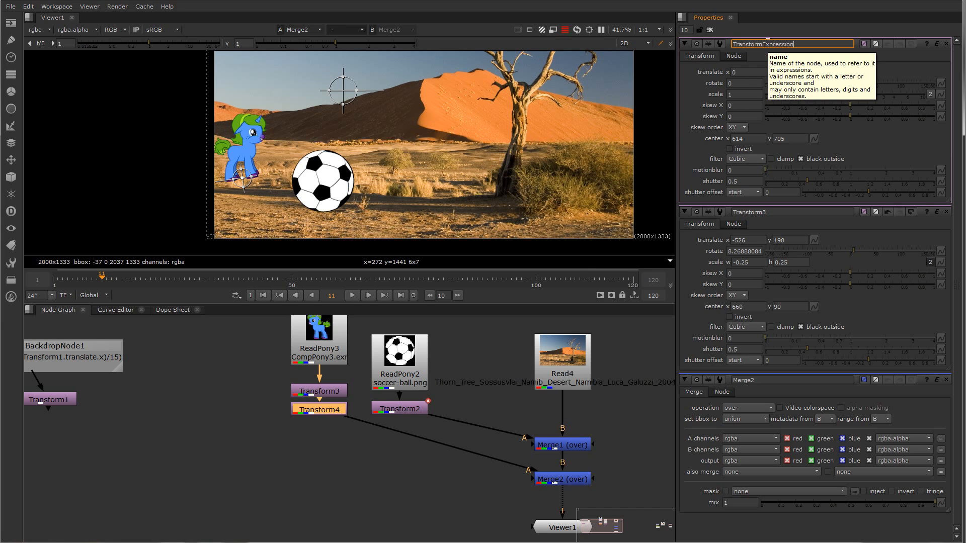
pyautogui.click(364, 467)
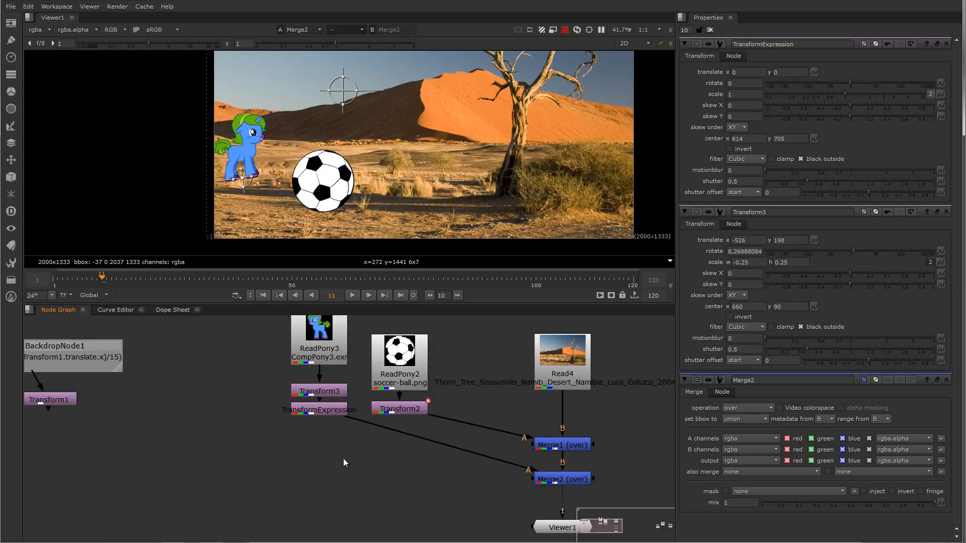
# Clear the open node properties, limit them to 2 nodes, and open TransformExpression and Transform2 together
pyautogui.click(403, 409)
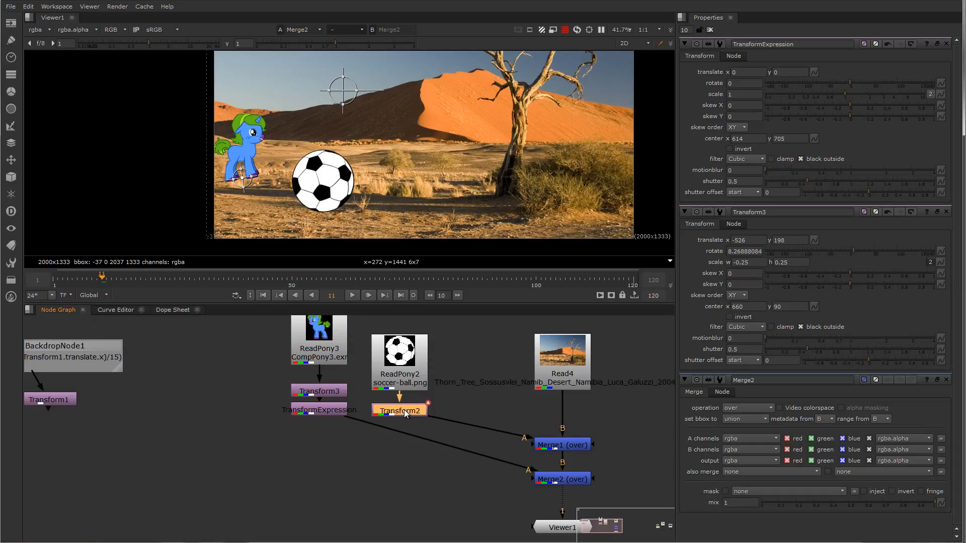
pyautogui.click(710, 29)
pyautogui.doubleClick(685, 29)
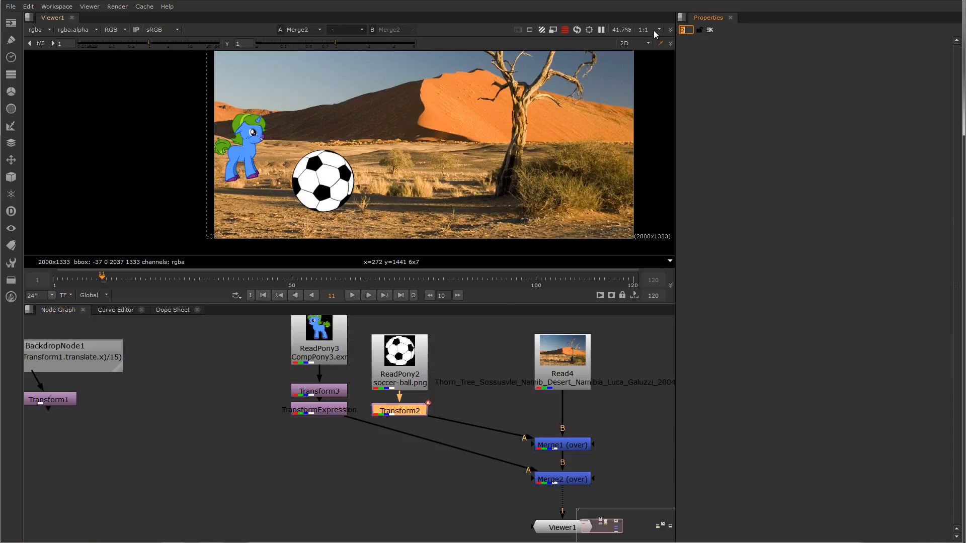
pyautogui.doubleClick(330, 410)
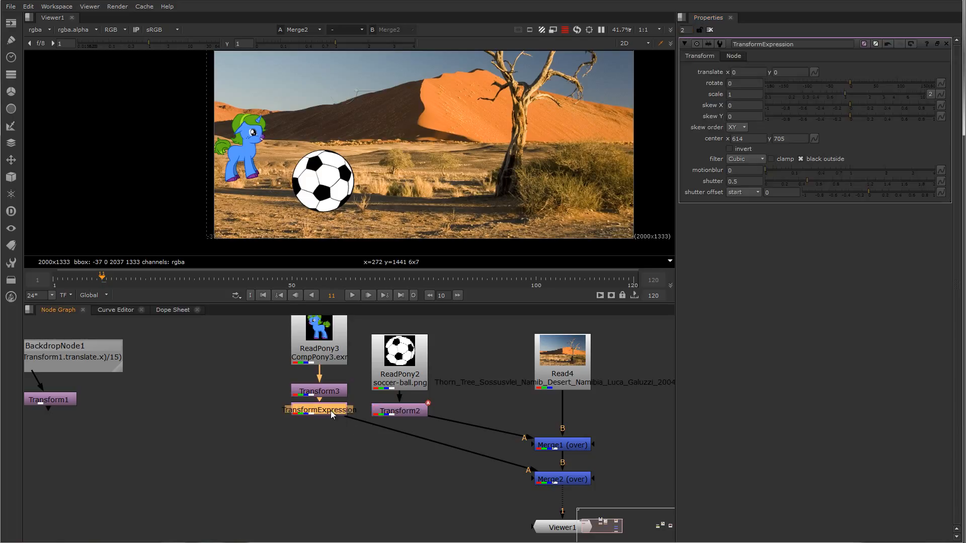
pyautogui.doubleClick(403, 411)
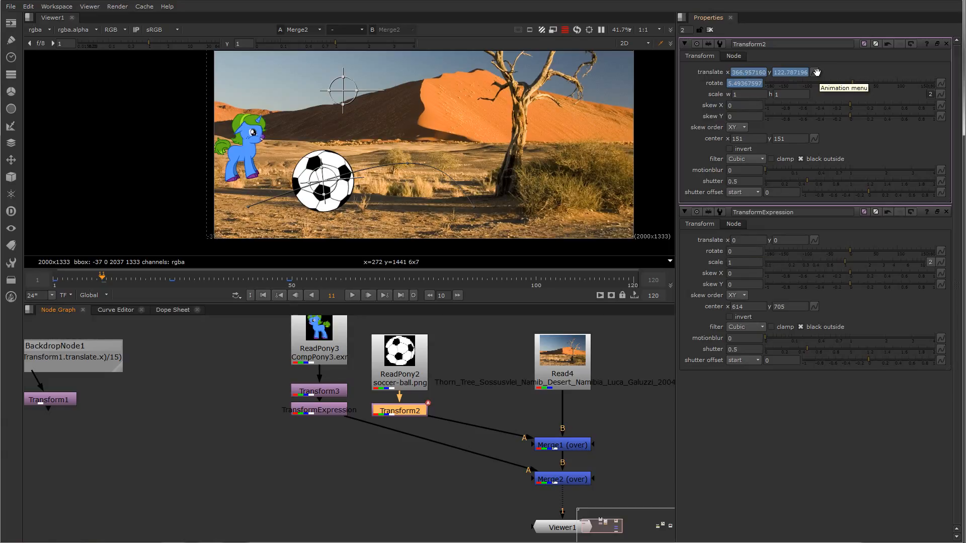
# Link TransformExpression's translate and rotate to Transform2's by expression, and match its center to x 151, y 151
pyautogui.keyDown('ctrl'); pyautogui.moveTo(816, 73); pyautogui.dragTo(813, 240); pyautogui.keyUp('ctrl')
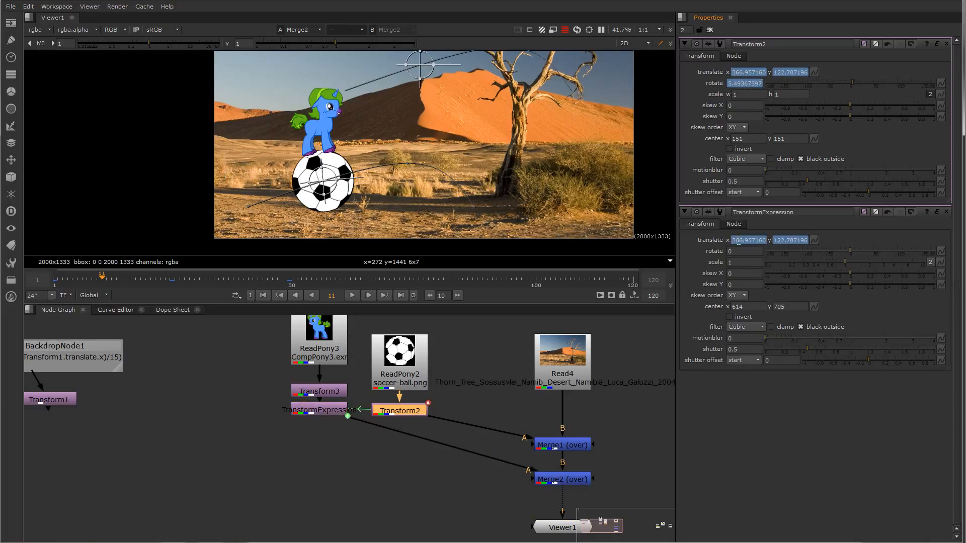
pyautogui.keyDown('ctrl'); pyautogui.moveTo(942, 83); pyautogui.dragTo(941, 251); pyautogui.keyUp('ctrl')
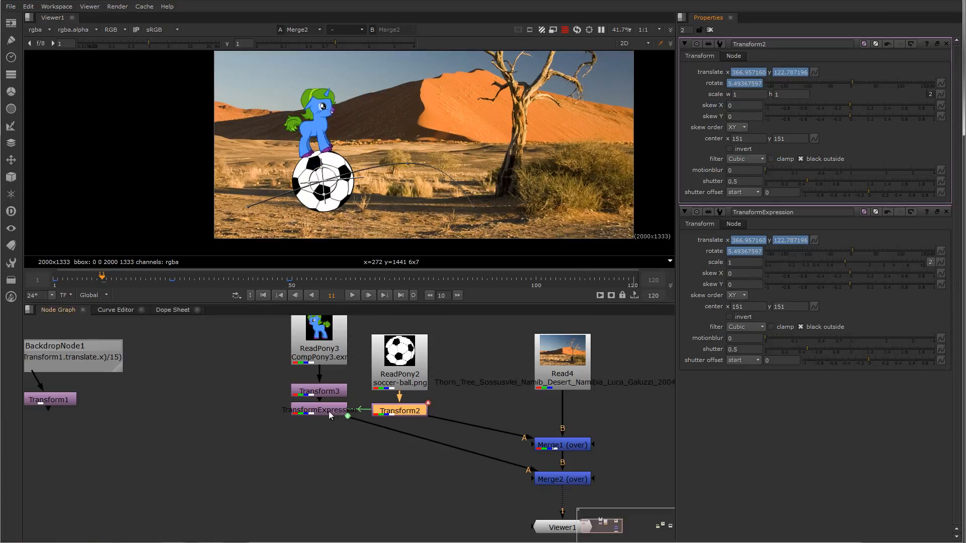
pyautogui.moveTo(328, 411); pyautogui.dragTo(327, 460)
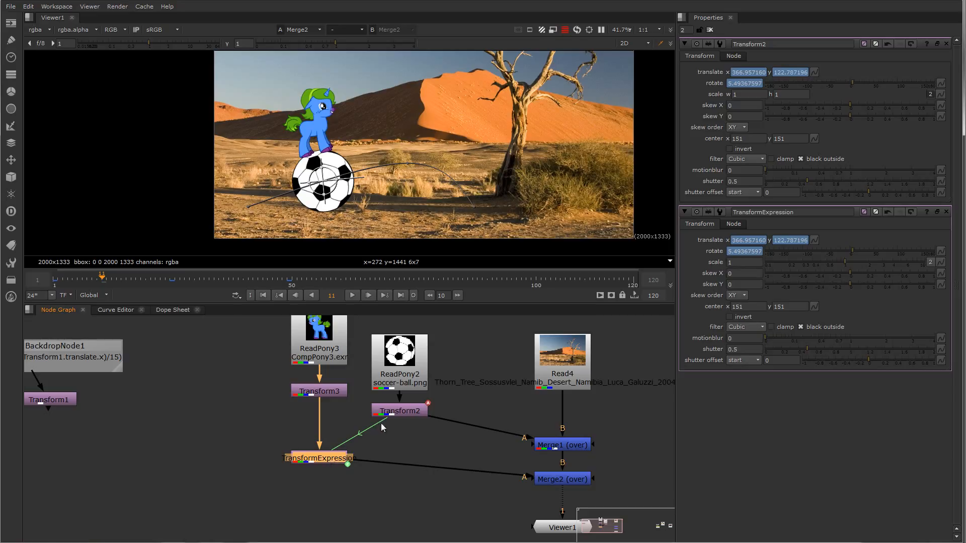
pyautogui.moveTo(327, 459); pyautogui.dragTo(329, 414)
# Test TransformExpression's scale and return it to 1, and set its skew X to 0.4 and skew Y to -0.34
pyautogui.doubleClick(332, 411)
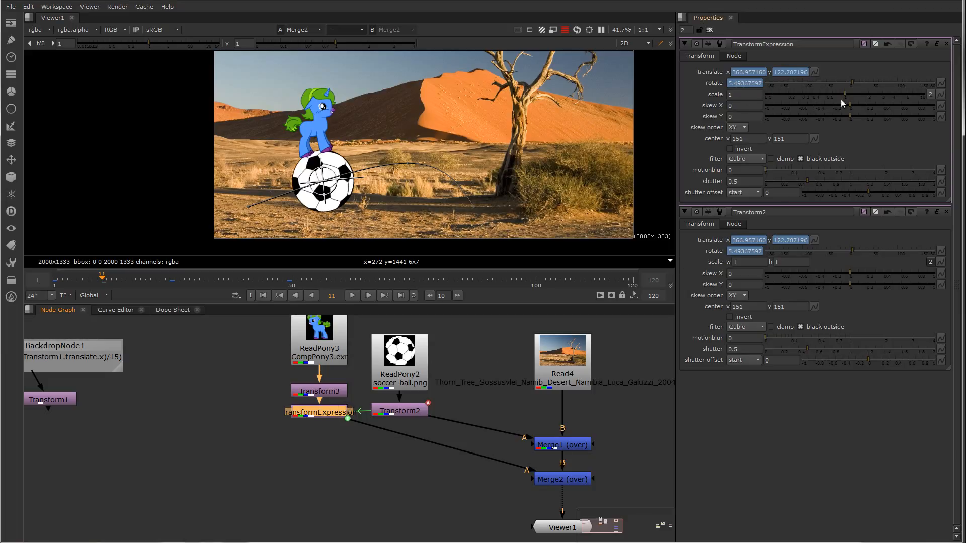
pyautogui.moveTo(846, 95); pyautogui.dragTo(855, 93)
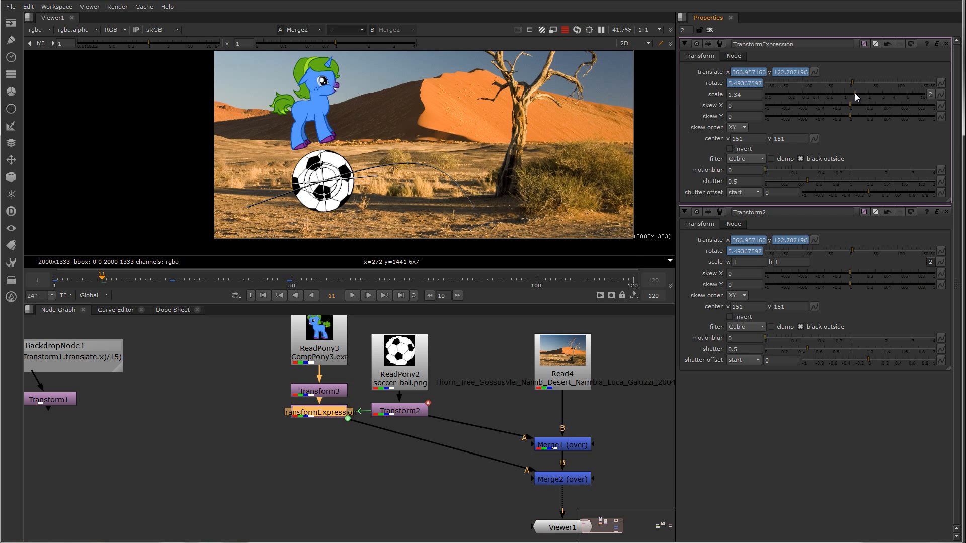
pyautogui.click(399, 411)
pyautogui.moveTo(399, 412); pyautogui.dragTo(400, 413)
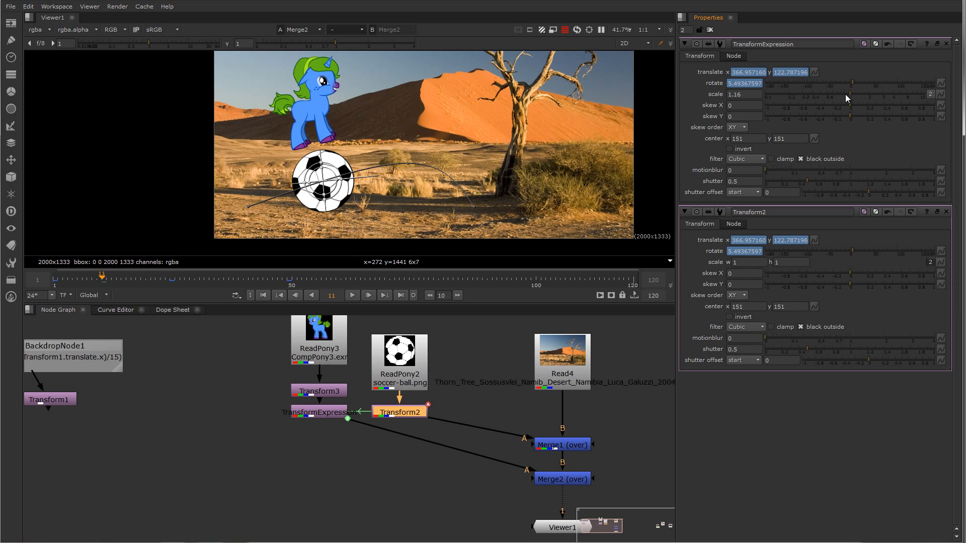
pyautogui.moveTo(845, 95); pyautogui.dragTo(820, 117)
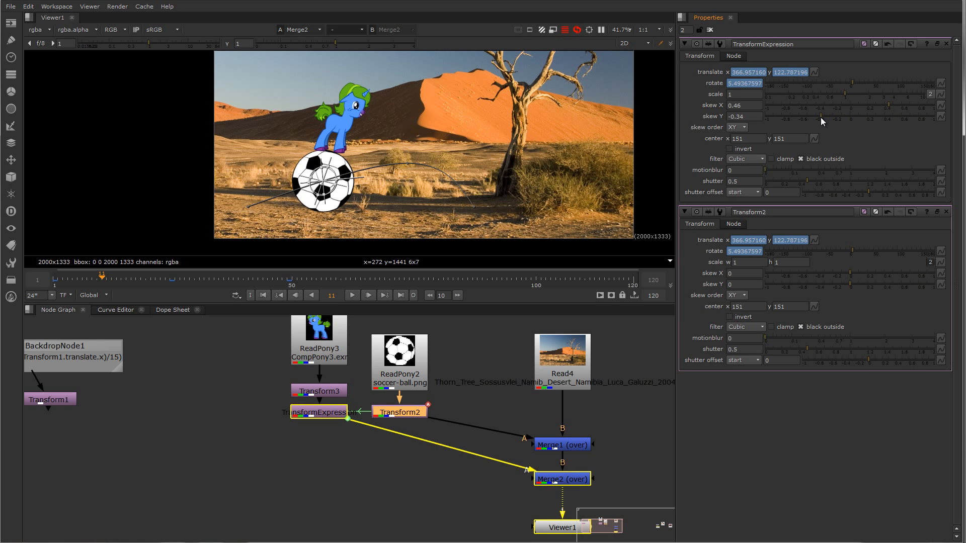
pyautogui.click(885, 107)
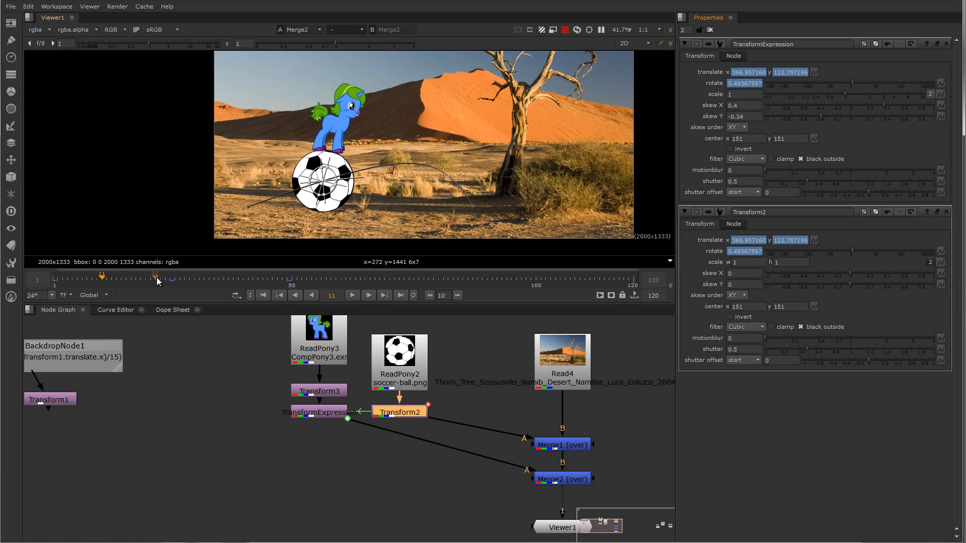
# Scrub the timeline to frame 28 and back to frame 2 to check the linked pony and ball motion
pyautogui.moveTo(104, 278); pyautogui.dragTo(185, 289)
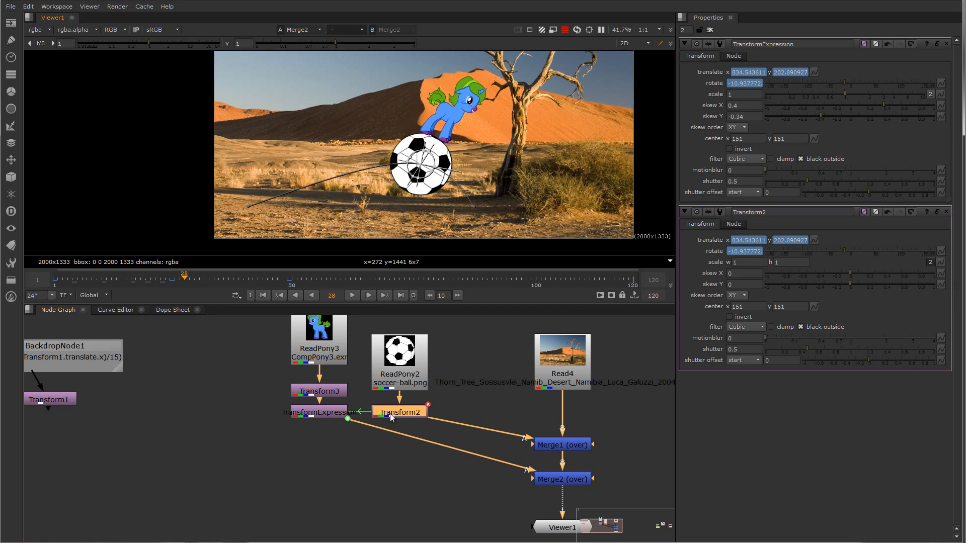
pyautogui.click(182, 280)
pyautogui.moveTo(183, 281); pyautogui.dragTo(58, 286)
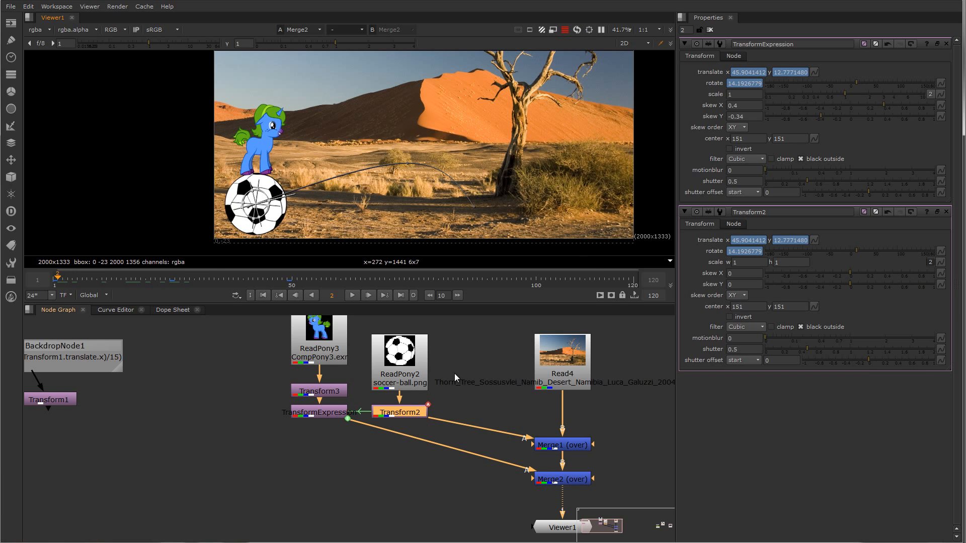
# Nudge the ReadPony2 and Transform2 nodes slightly upward in the node graph
pyautogui.moveTo(439, 442); pyautogui.dragTo(387, 448, button='middle')
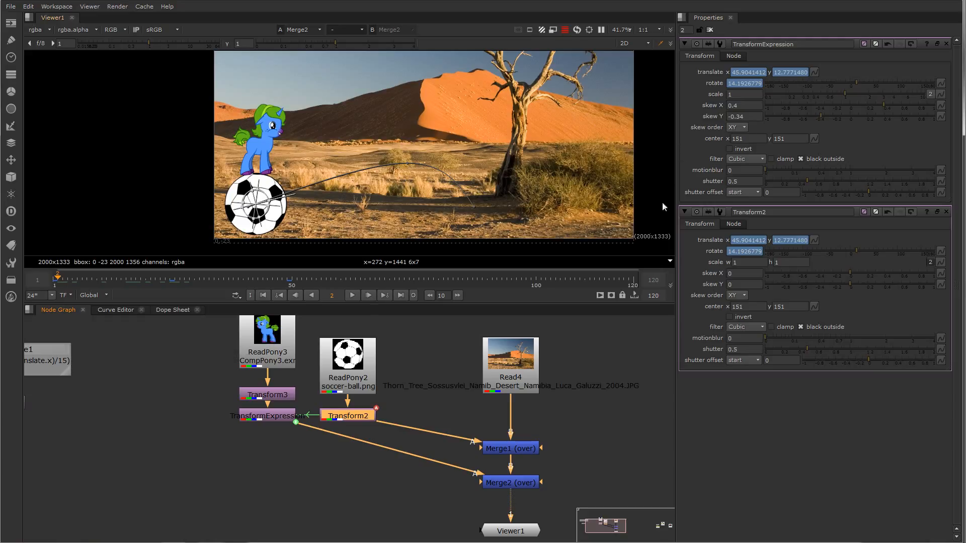
pyautogui.moveTo(353, 387); pyautogui.dragTo(354, 374)
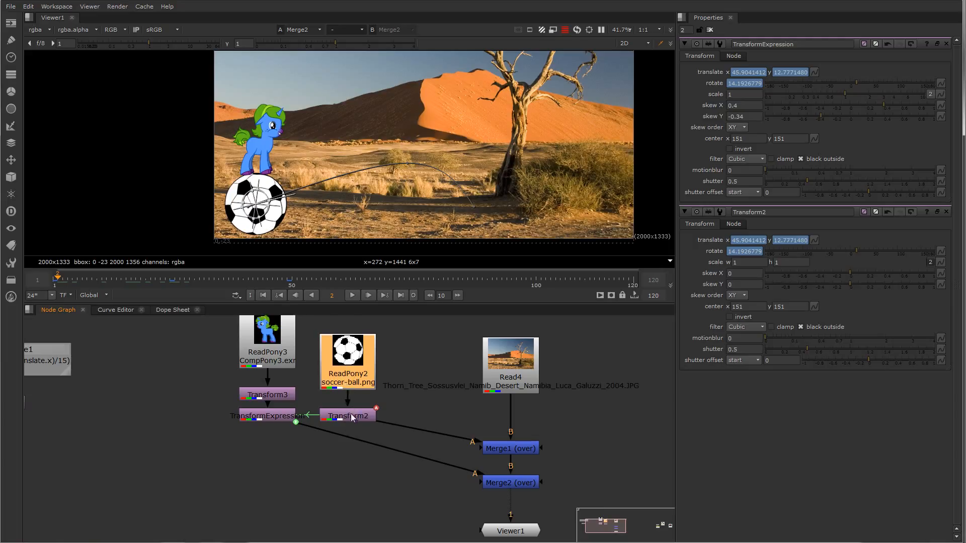
pyautogui.click(350, 418)
pyautogui.moveTo(349, 419); pyautogui.dragTo(347, 414)
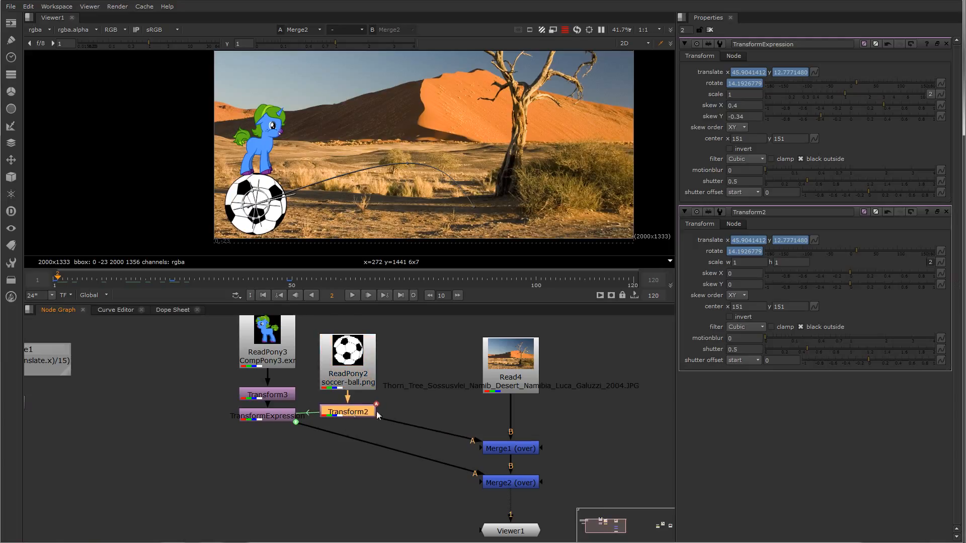
# Delete the keyframe animation from Transform2's rotate value
pyautogui.doubleClick(363, 410)
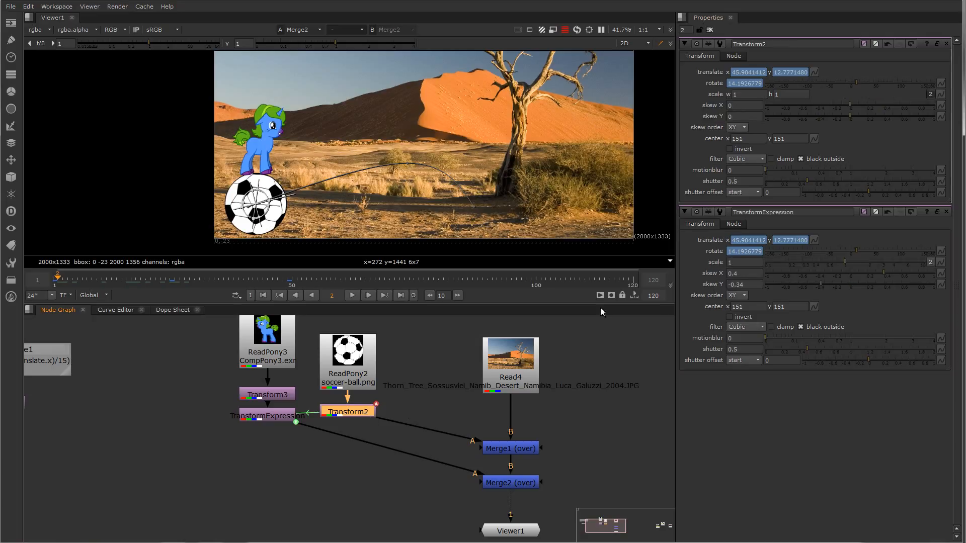
pyautogui.rightClick(738, 86)
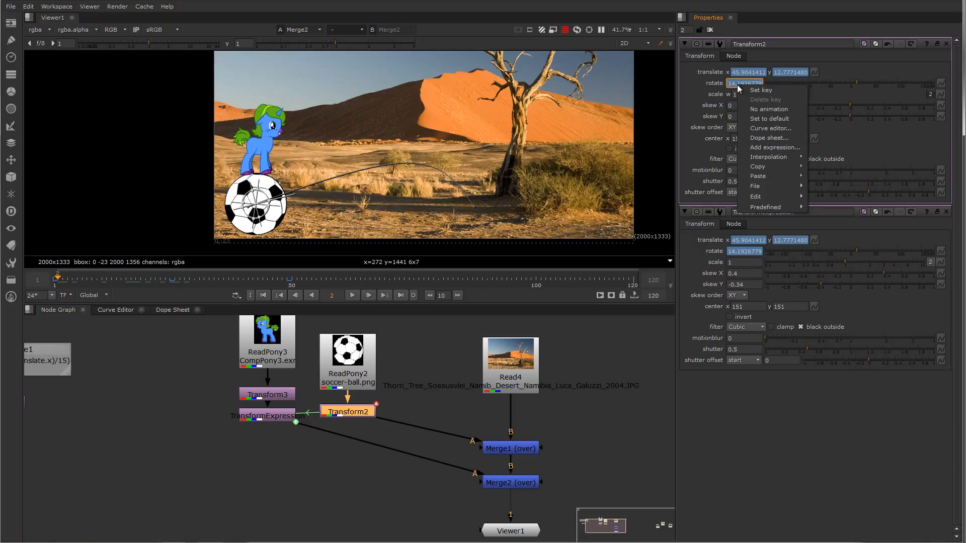
pyautogui.click(768, 110)
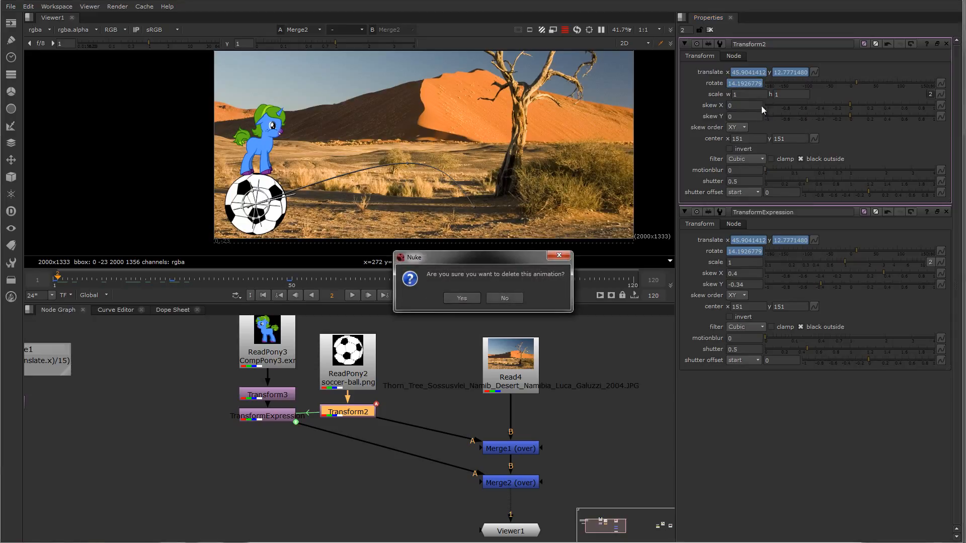
pyautogui.click(463, 298)
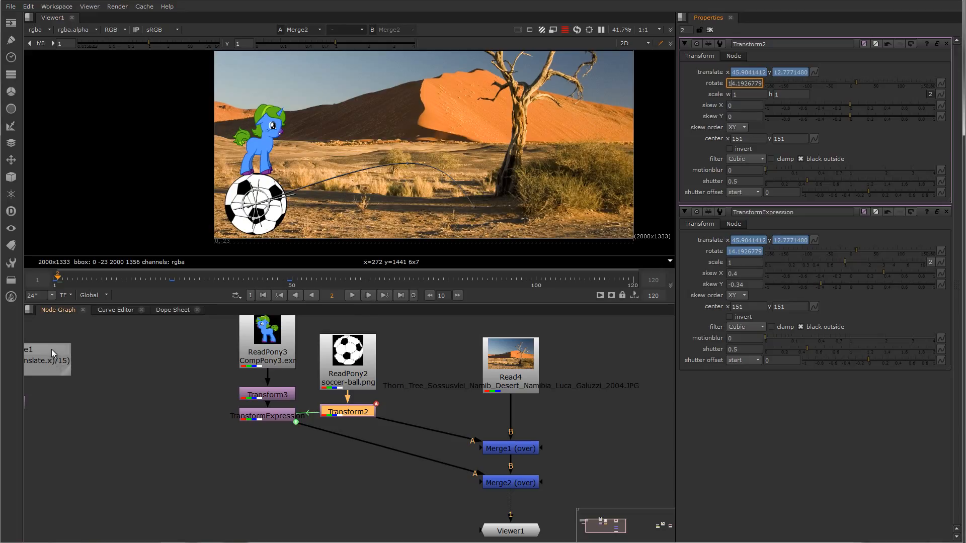
# Copy the expression 2*pi*((1-Transform1.translate.x)/15) from BackdropNode1's label and move the backdrop clear of the pony nodes
pyautogui.moveTo(51, 349); pyautogui.dragTo(286, 451)
pyautogui.doubleClick(246, 452)
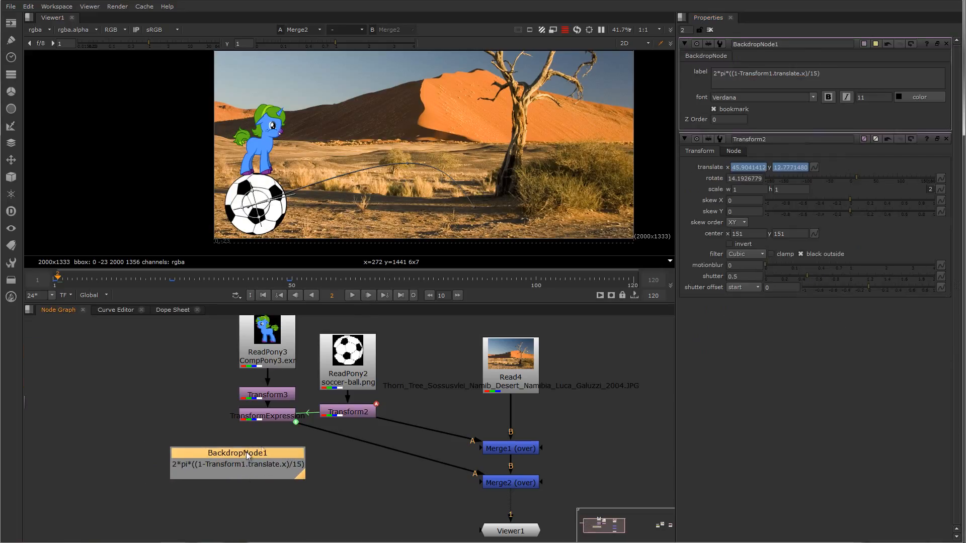
pyautogui.moveTo(828, 74); pyautogui.dragTo(676, 80)
pyautogui.hotkey('ctrl', 'c')
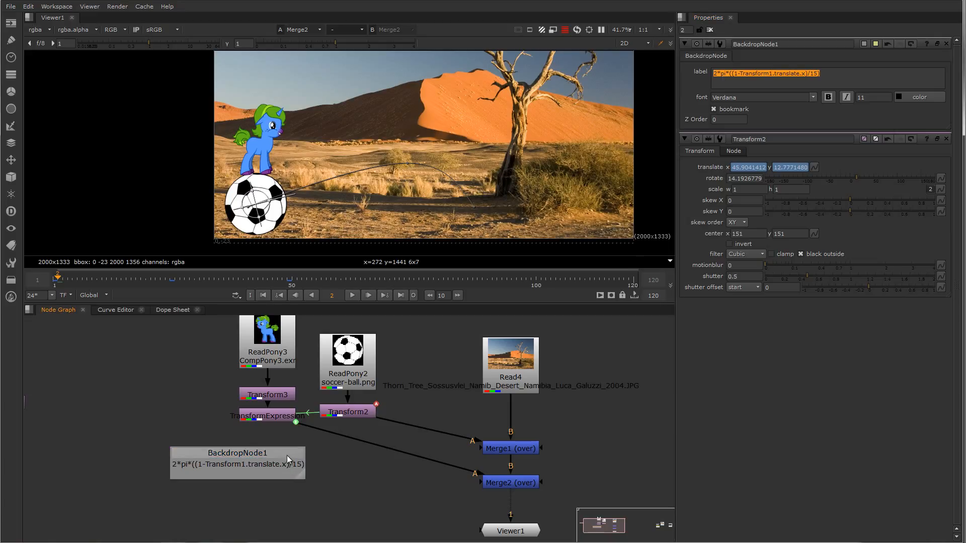
pyautogui.moveTo(287, 454); pyautogui.dragTo(140, 419)
# Drive Transform2's rotate with the copied expression, pointed at its own translate: 2*pi*((1-Transform2.translate.x)/15)
pyautogui.click(338, 414)
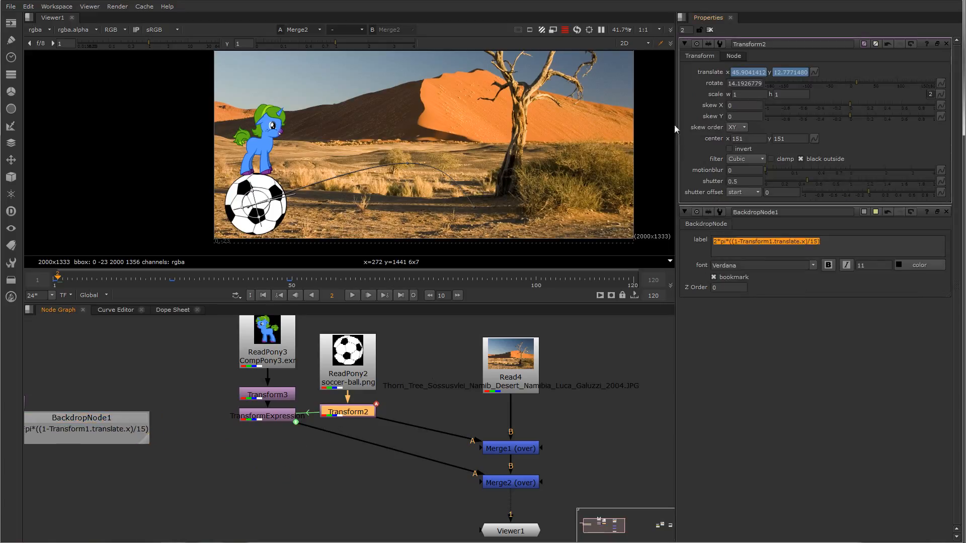
pyautogui.click(749, 84)
pyautogui.press('=')
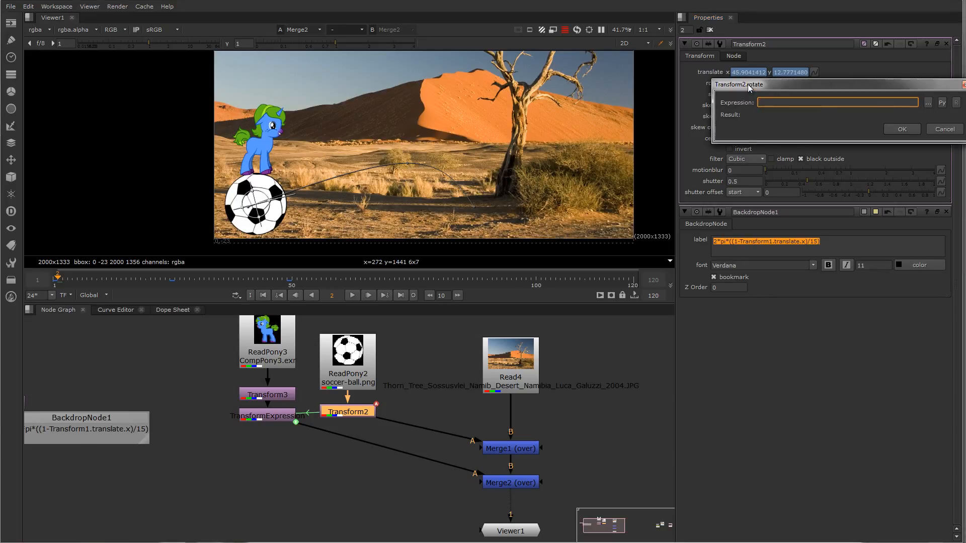
pyautogui.moveTo(750, 88); pyautogui.dragTo(597, 117)
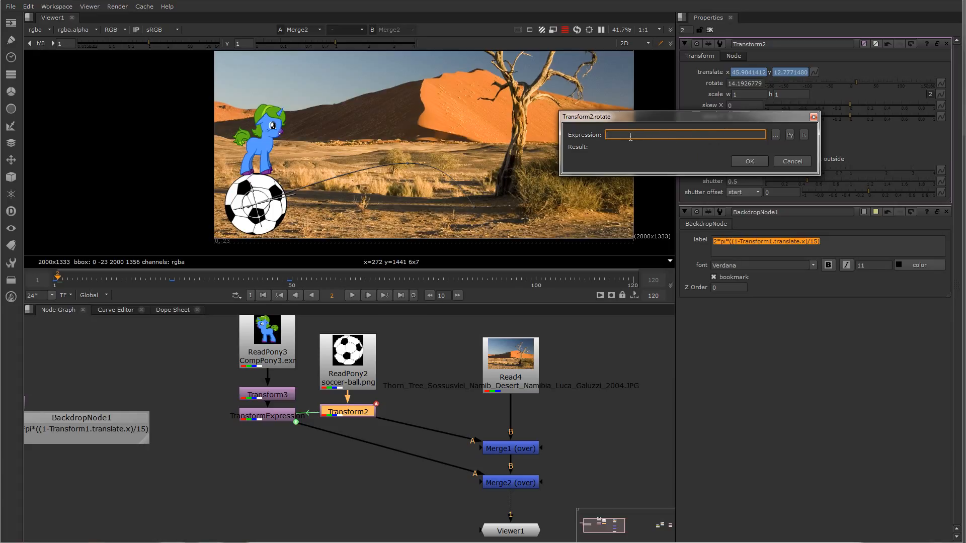
pyautogui.hotkey('ctrl', 'v')
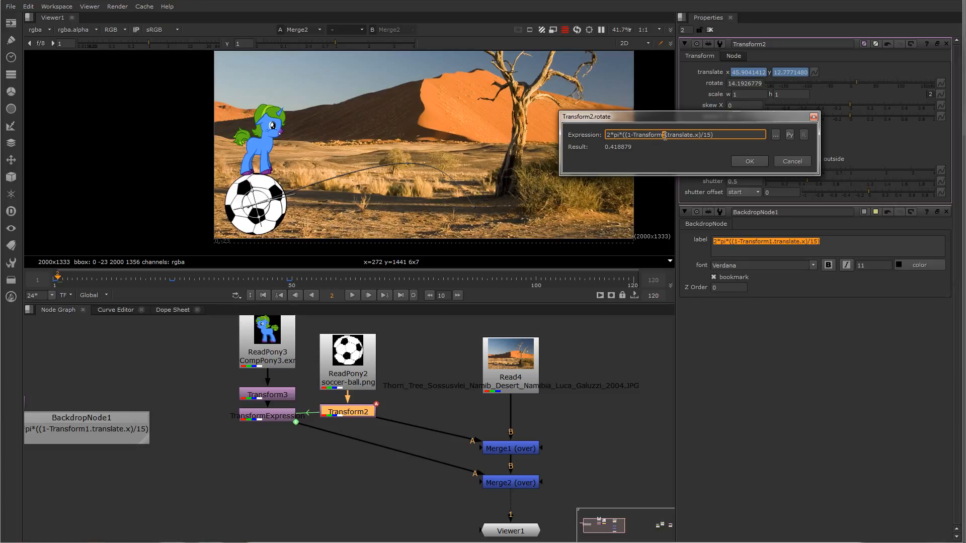
pyautogui.write('2')
pyautogui.click(748, 162)
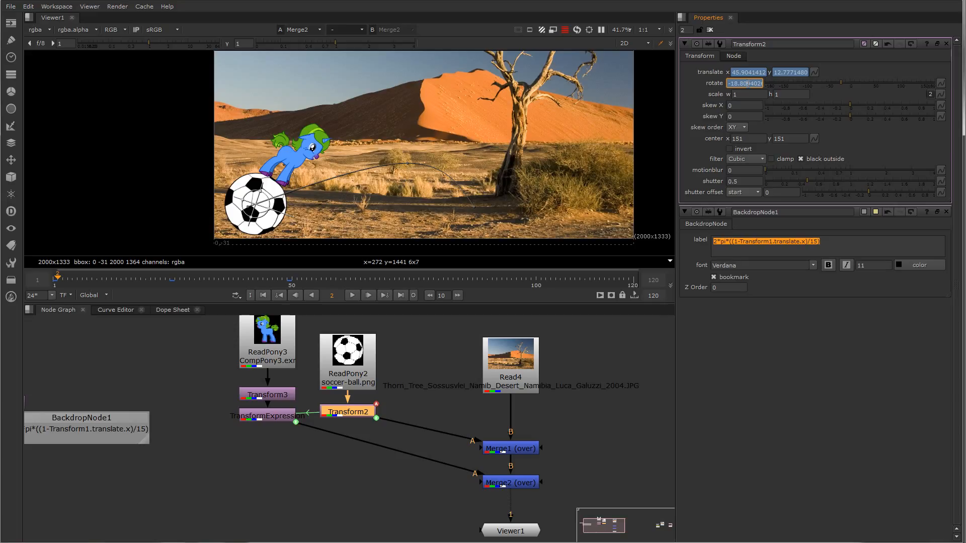
# Open Transform2's rotate expression, review it with the dialog moved clear of the properties, and accept it
pyautogui.press('=')
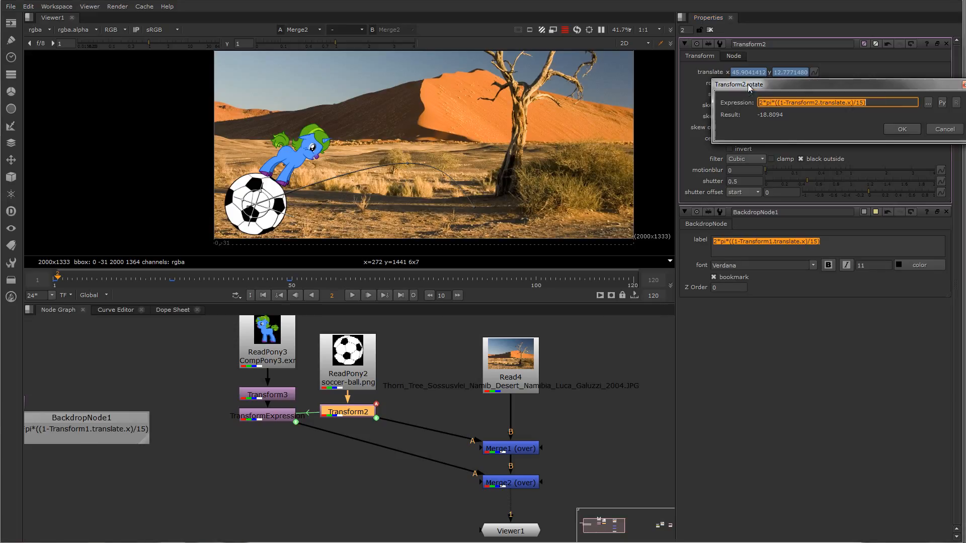
pyautogui.moveTo(785, 90); pyautogui.dragTo(645, 108)
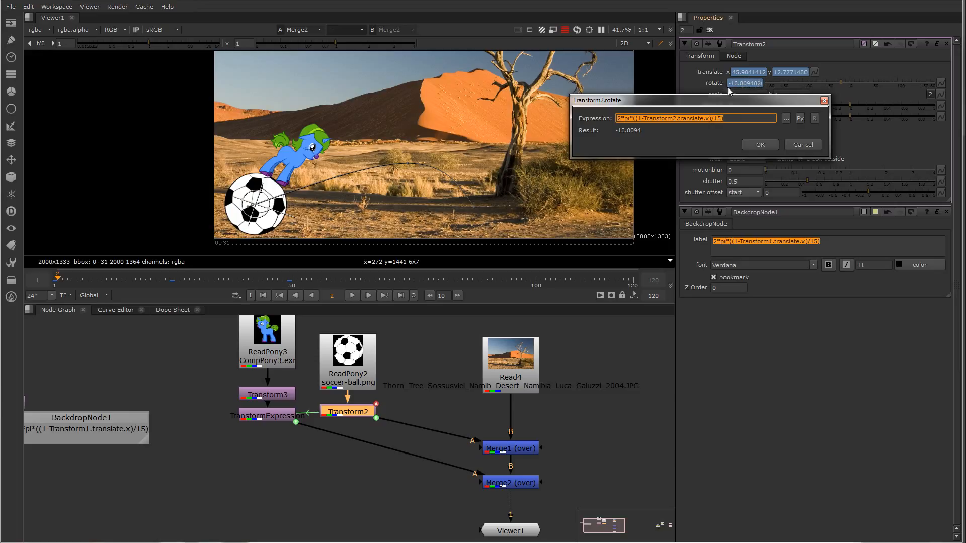
pyautogui.click(762, 147)
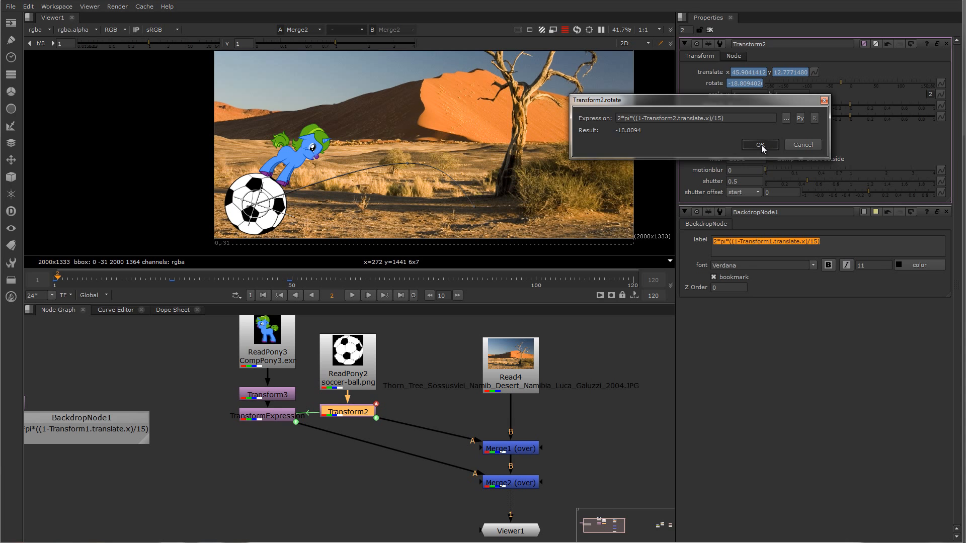
# Scrub the timeline from frame 4 to 27 and back to 25 to preview the pony and ball rolling
pyautogui.click(70, 281)
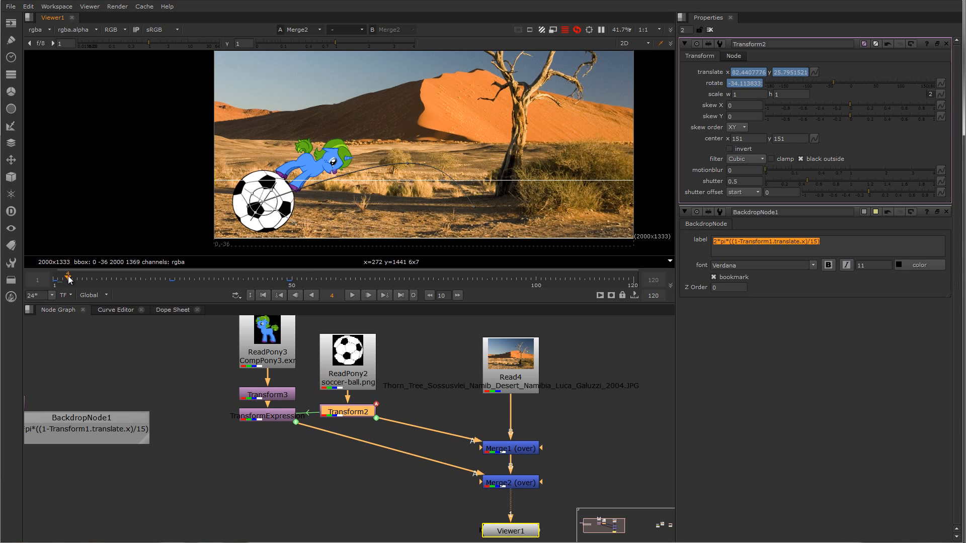
pyautogui.moveTo(69, 280); pyautogui.dragTo(179, 282)
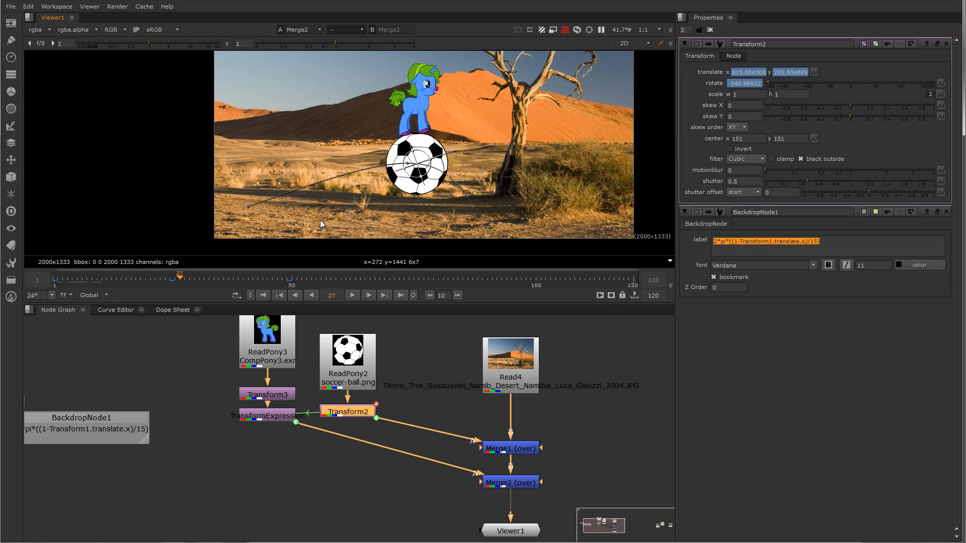
pyautogui.moveTo(189, 276); pyautogui.dragTo(178, 301)
pyautogui.moveTo(181, 276); pyautogui.dragTo(170, 280)
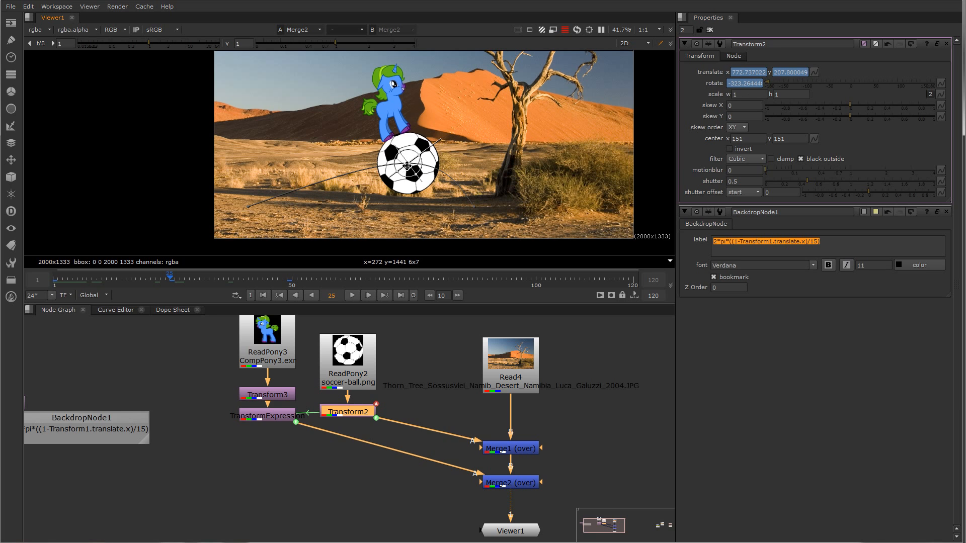
# Go back to frame 0, flatten Transform2's translate y animation curve into a level line, and return to the node graph
pyautogui.moveTo(59, 279); pyautogui.dragTo(52, 304)
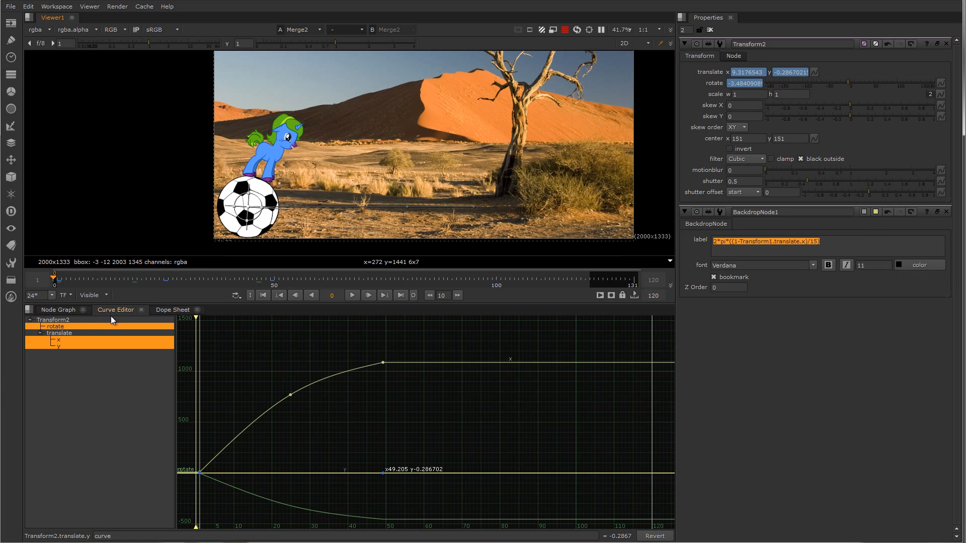
pyautogui.click(62, 311)
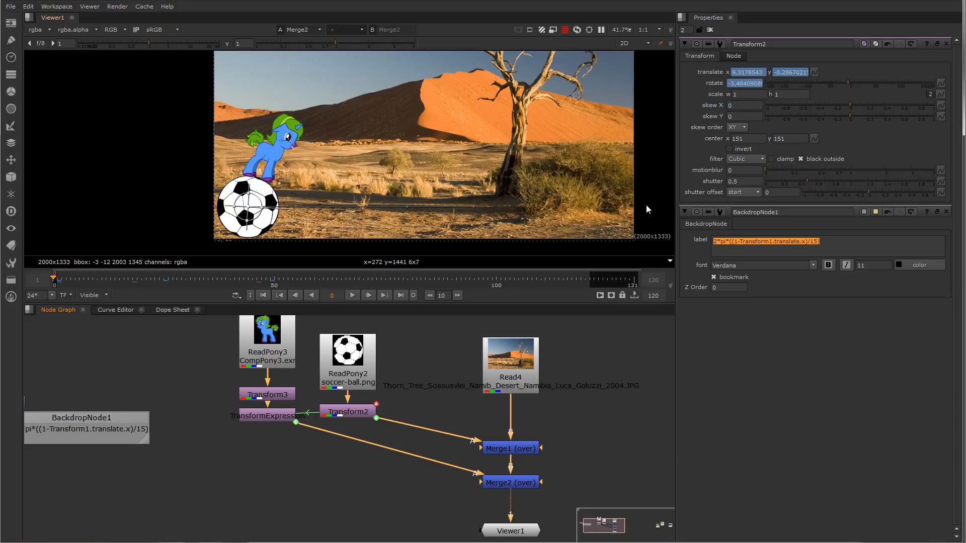
# Nudge Transform3 and TransformExpression slightly upward in the node graph, and set TransformExpression's motionblur to 1
pyautogui.click(729, 172)
pyautogui.moveTo(274, 402)
pyautogui.mouseDown()
pyautogui.moveTo(275, 392)
pyautogui.moveTo(271, 409)
pyautogui.mouseUp()
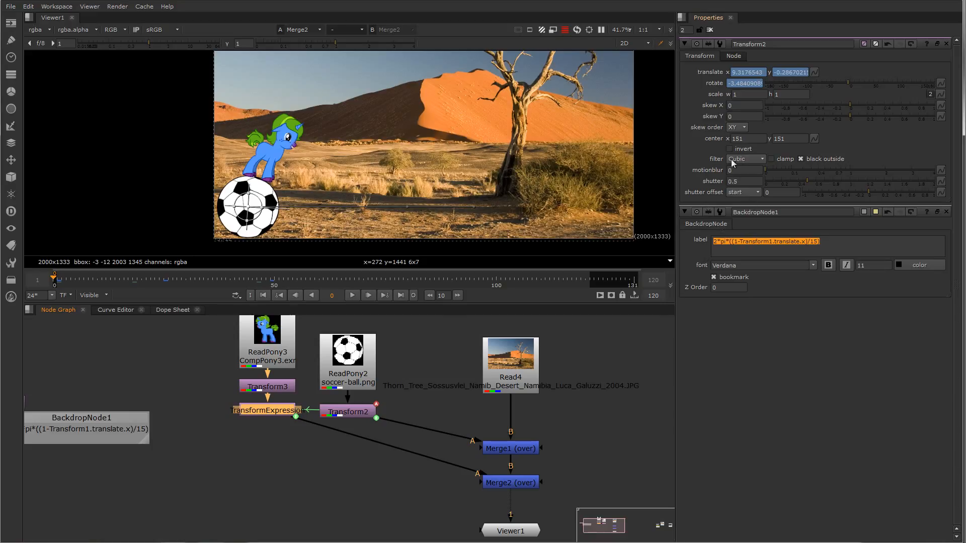
pyautogui.doubleClick(273, 413)
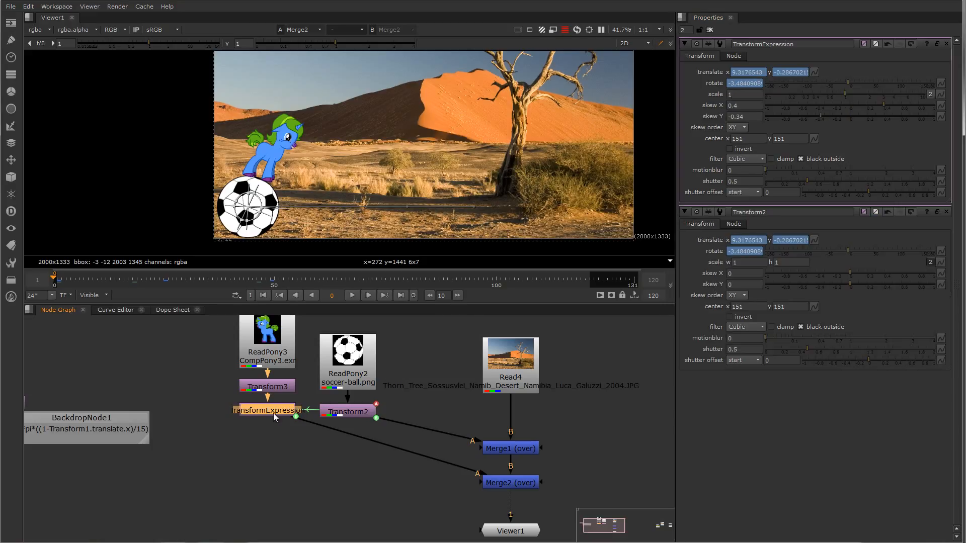
pyautogui.click(730, 170)
pyautogui.write('1')
pyautogui.press('Return')
# Set Transform2's motionblur to 1 and deselect the node
pyautogui.doubleClick(355, 418)
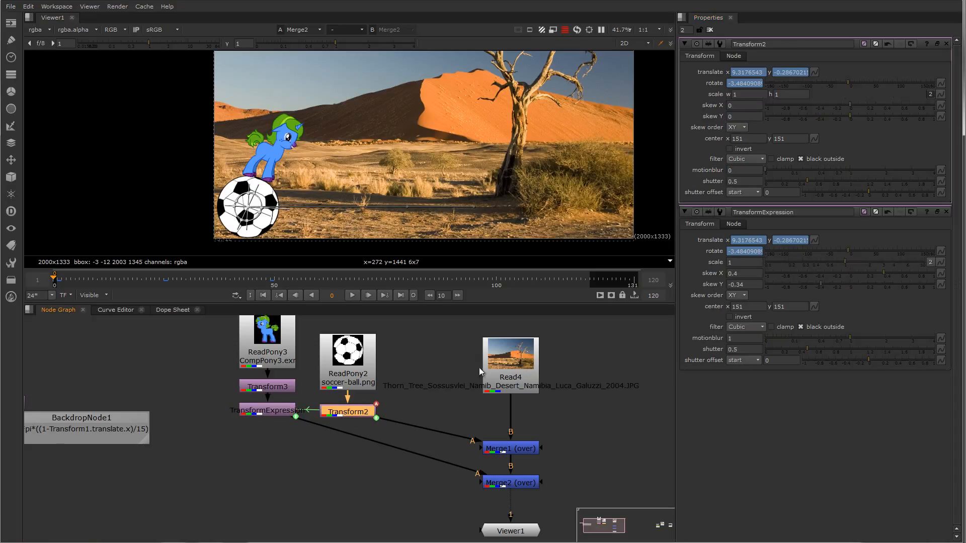
pyautogui.click(729, 171)
pyautogui.click(649, 346)
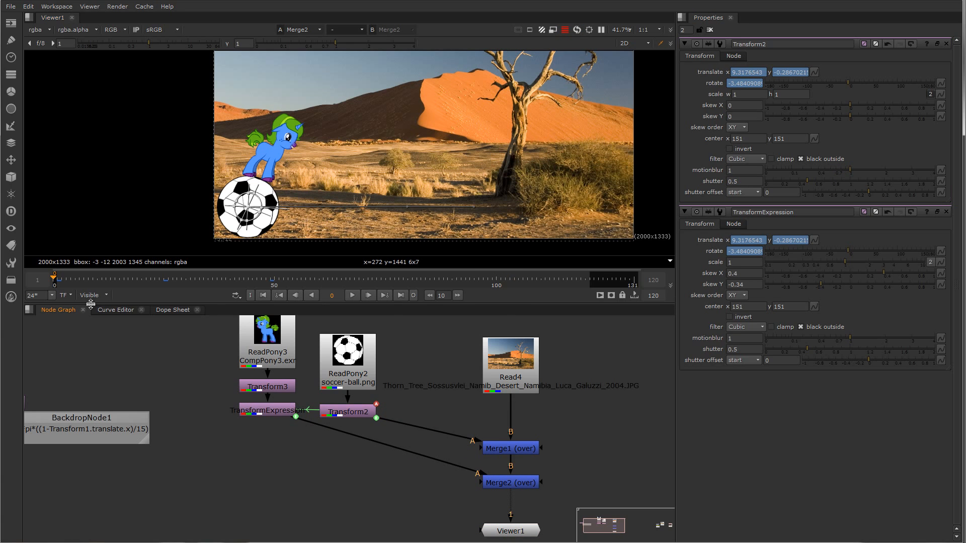
# Scrub the early frames and play the motion-blurred animation with all node properties closed, replaying from an early frame and stopping at frame 47
pyautogui.click(80, 279)
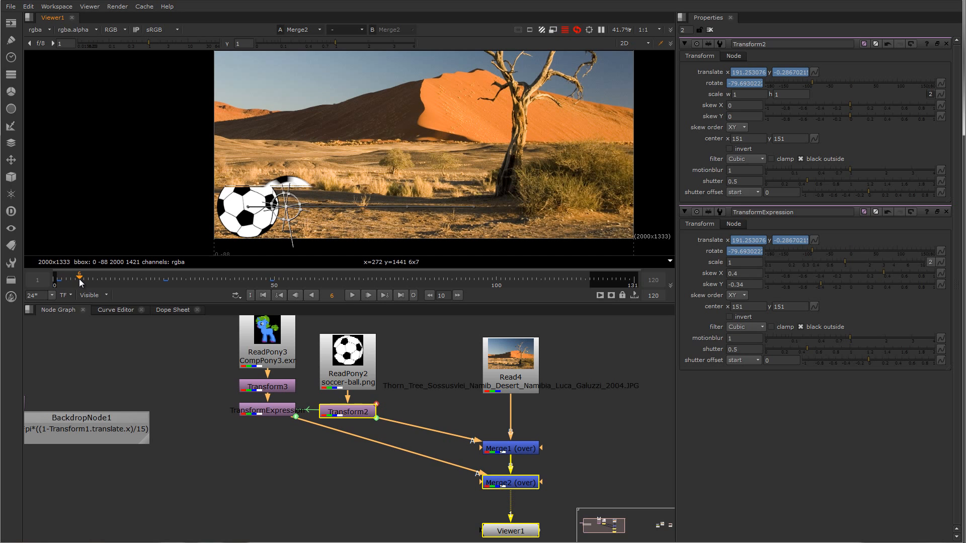
pyautogui.moveTo(79, 279); pyautogui.dragTo(73, 281)
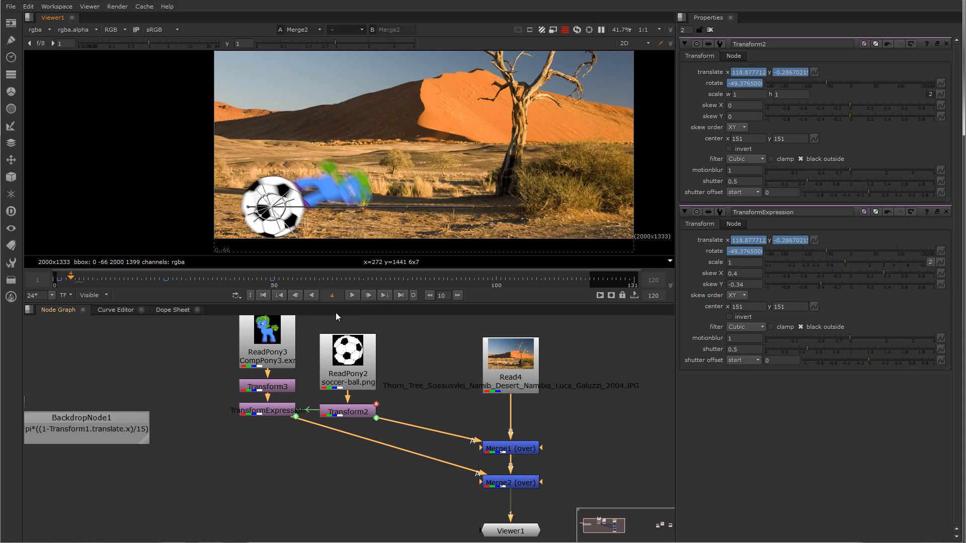
pyautogui.click(353, 295)
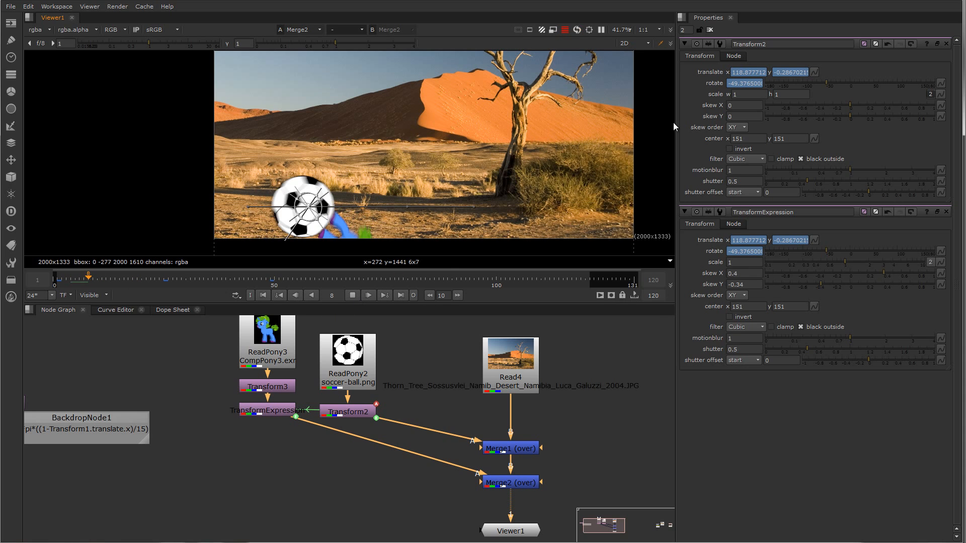
pyautogui.click(709, 30)
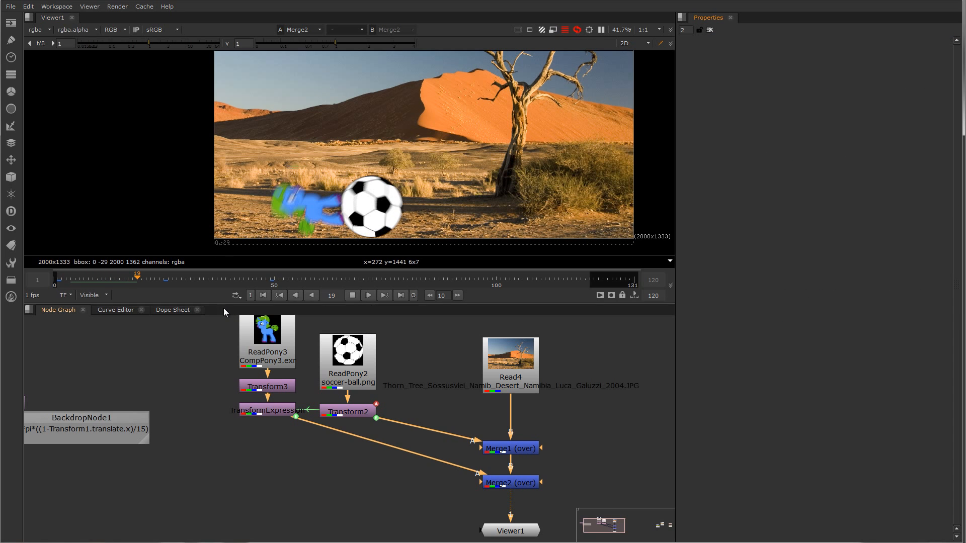
pyautogui.click(74, 281)
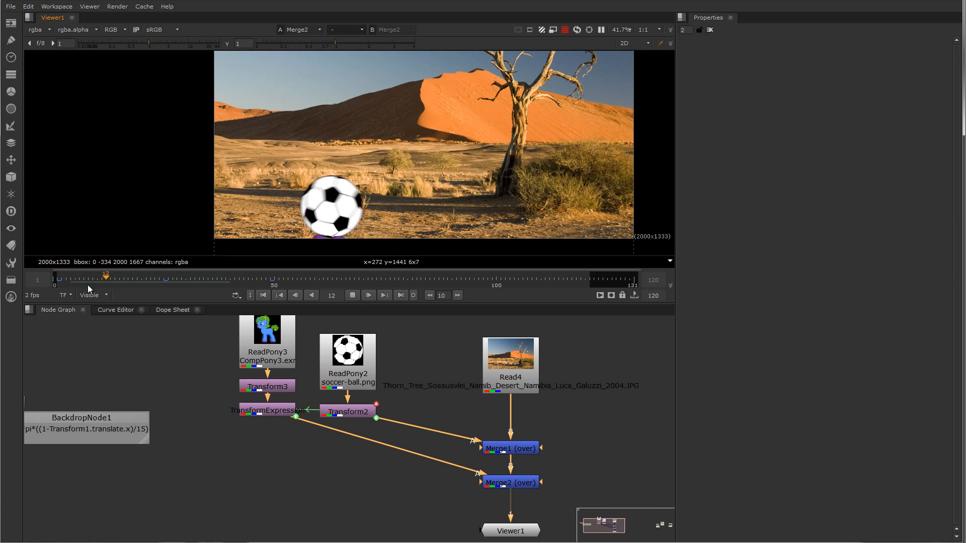
pyautogui.click(354, 298)
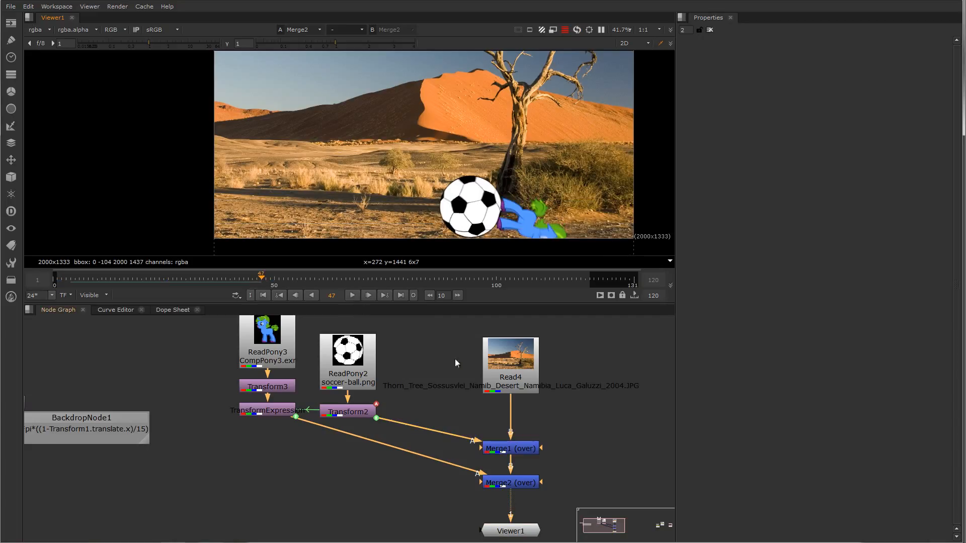